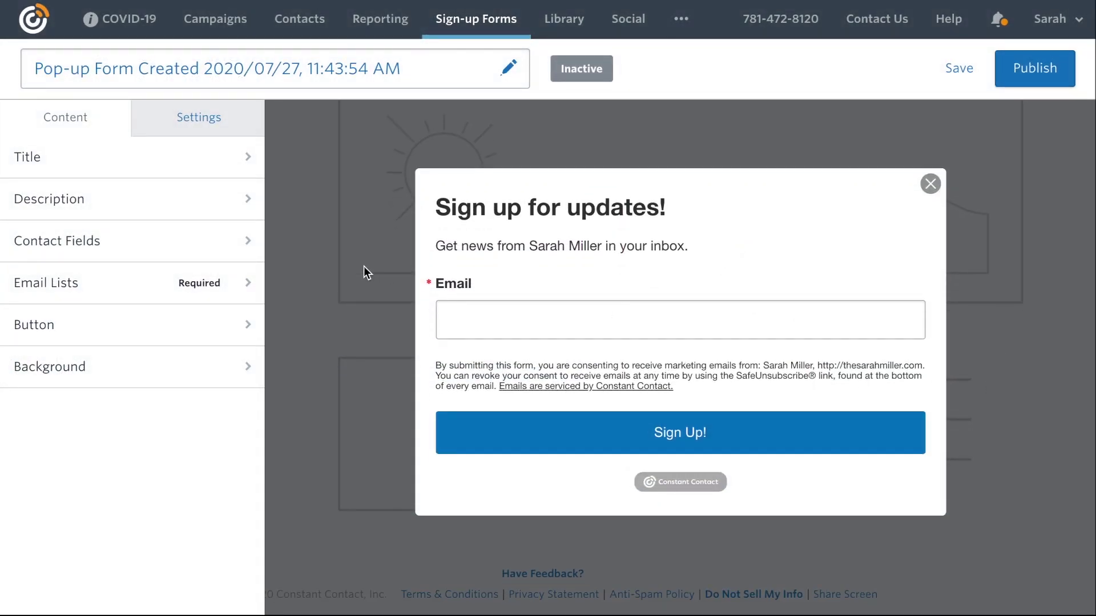
Show the Sign Up! button's settings and its background colour choices in the pop-up form editor.
left_click(214, 327)
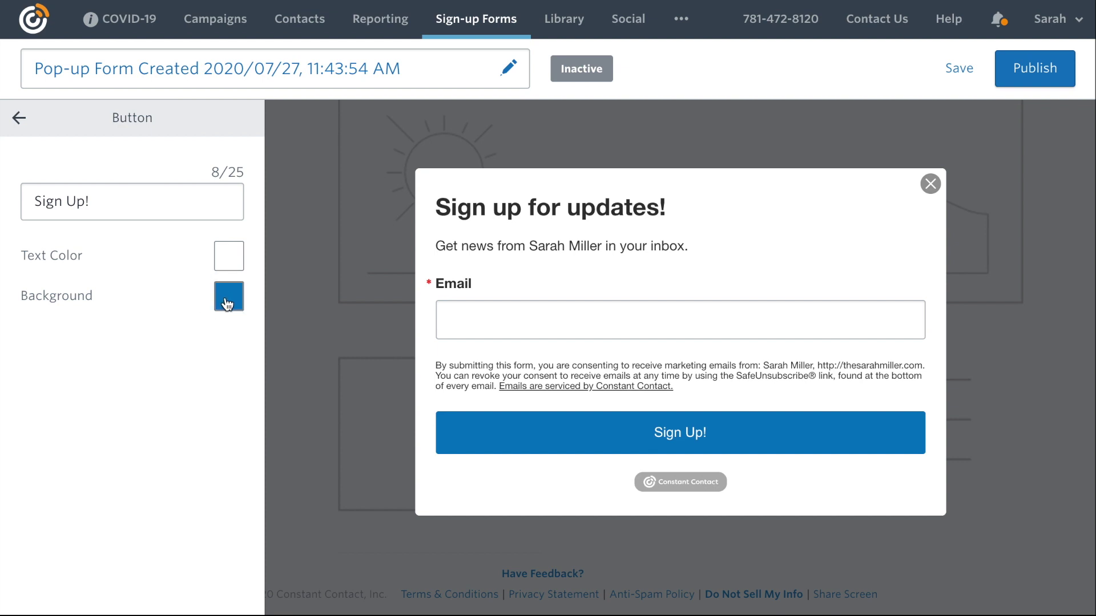
left_click(227, 304)
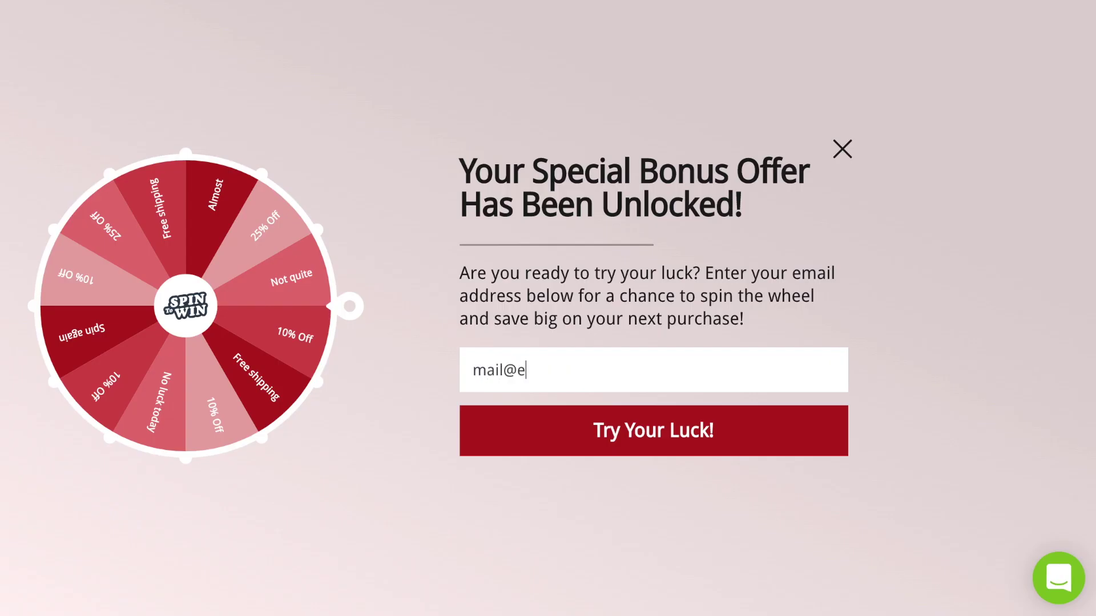
Leave the template preview and go to OptinMonster's pricing plans, from $9 to $49 per month.
type("xam")
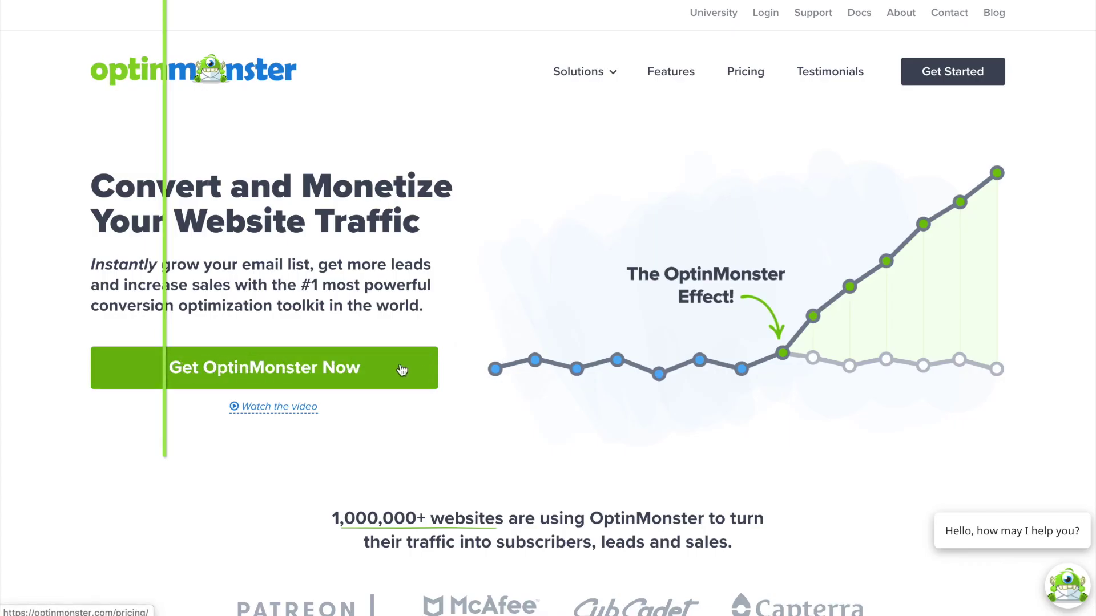
left_click(401, 370)
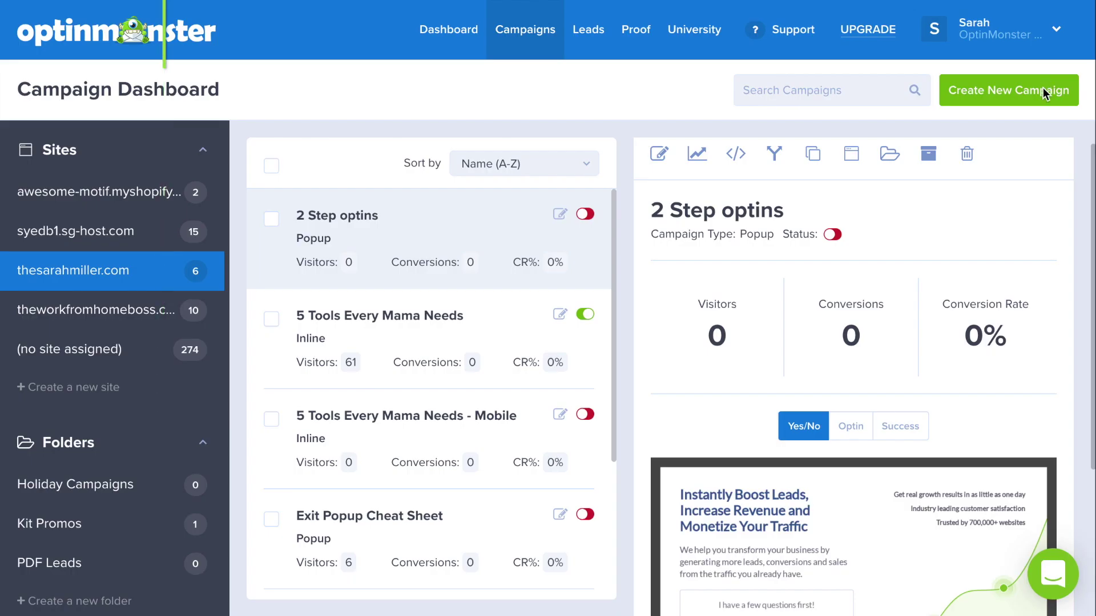
Create a Magnet-template popup named 'Constant Contact Popup' for the personal website instead of The Work From Home Boss.
left_click(1043, 87)
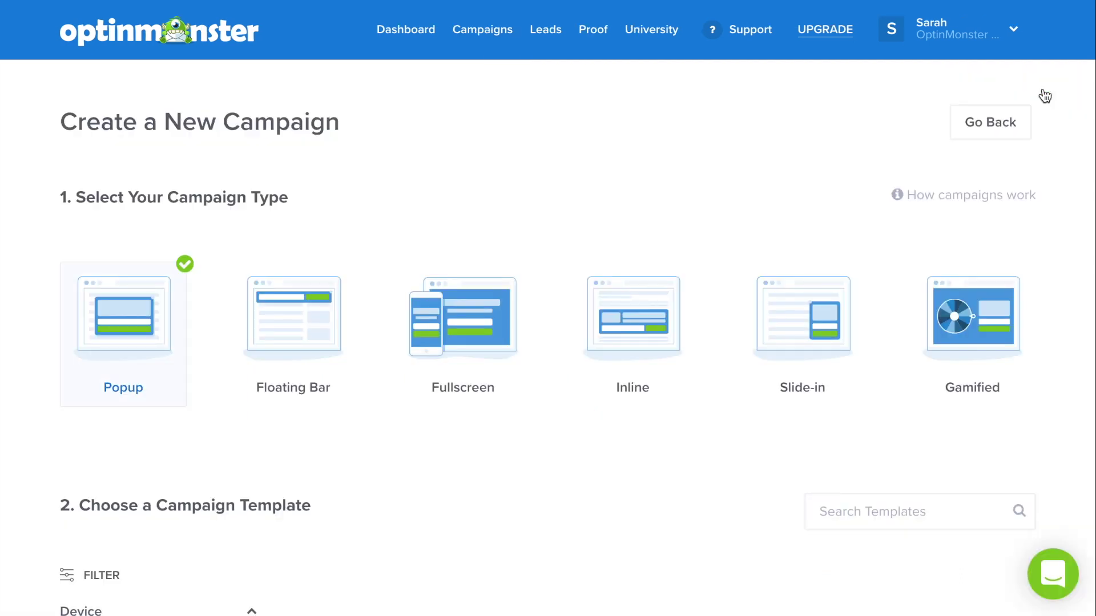
scroll(1063, 200, "down", 15)
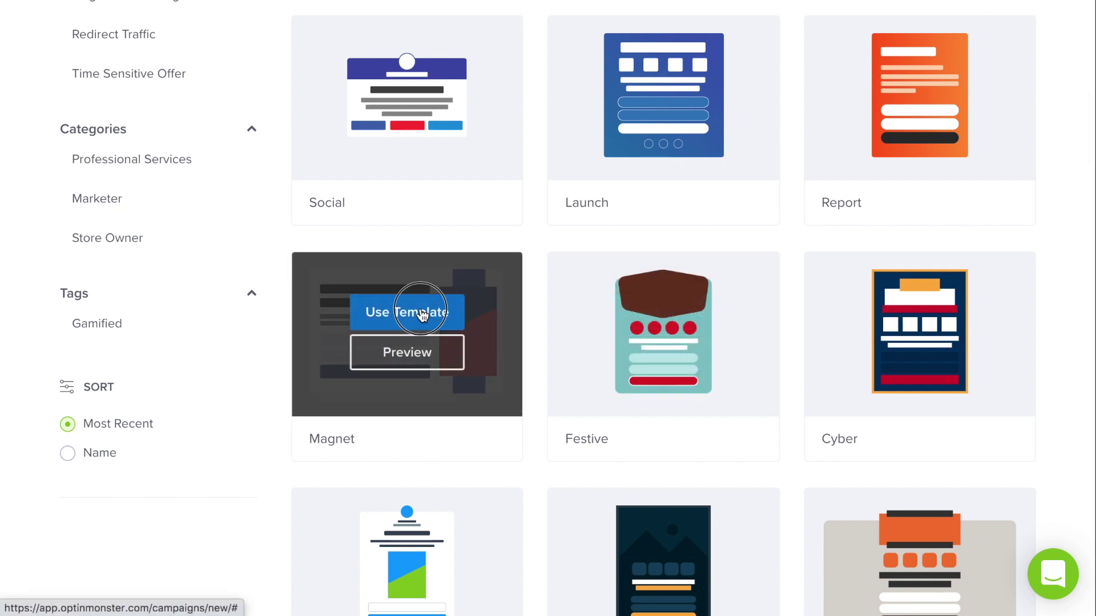
left_click(420, 304)
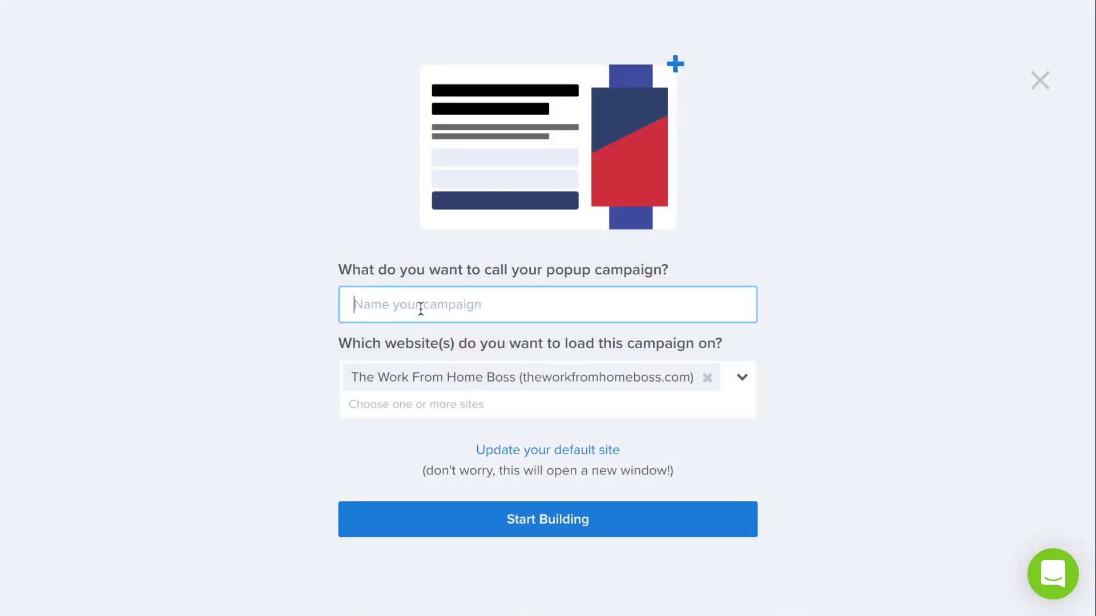
type("Conttant Contact Popup")
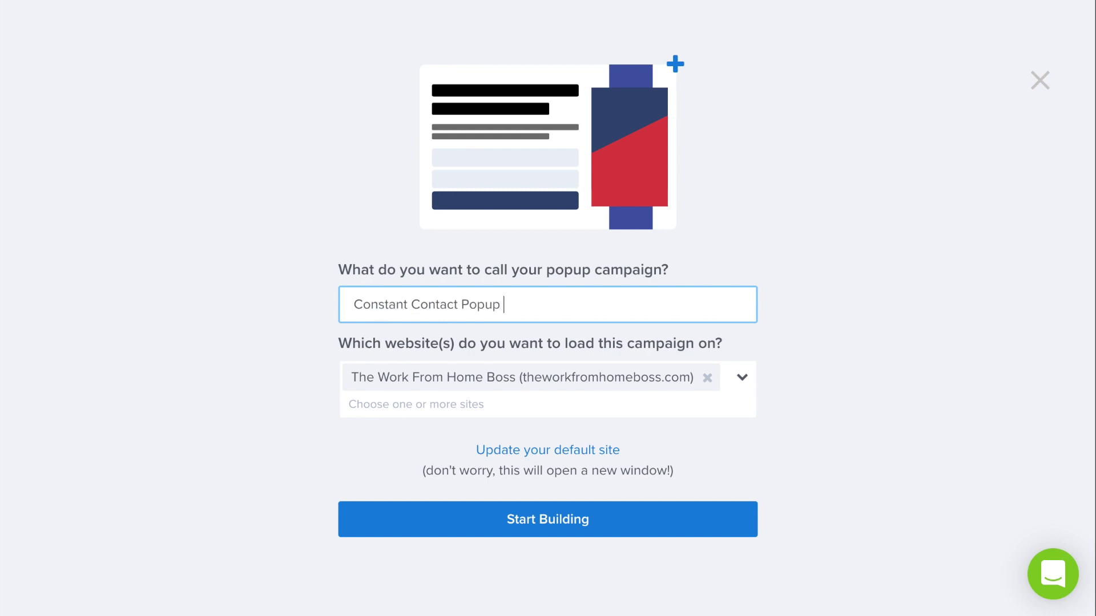
left_click(707, 378)
left_click(742, 379)
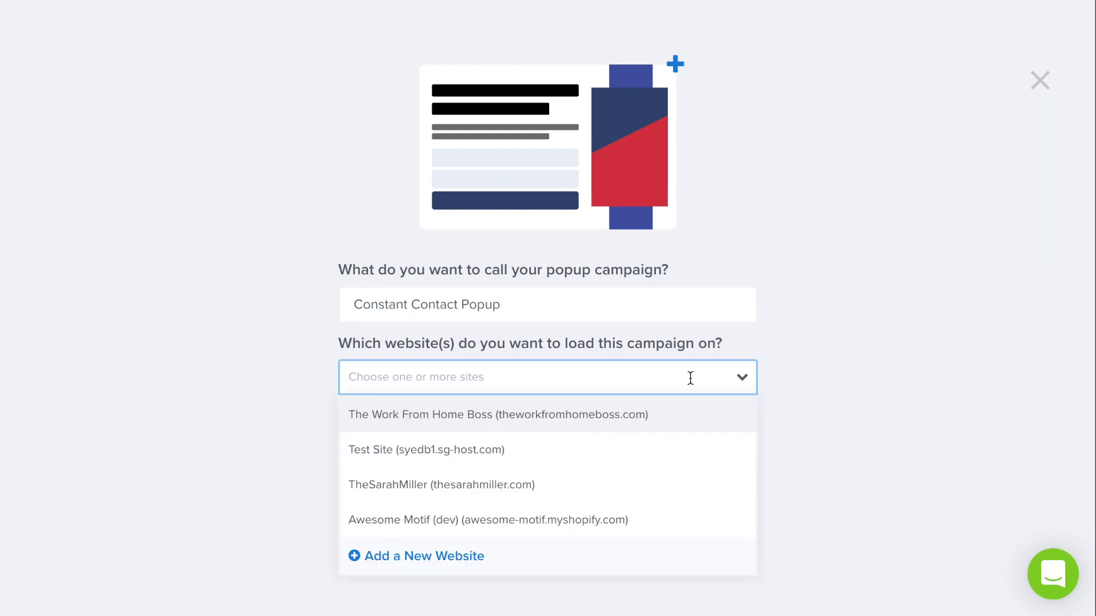
left_click(609, 487)
left_click(421, 494)
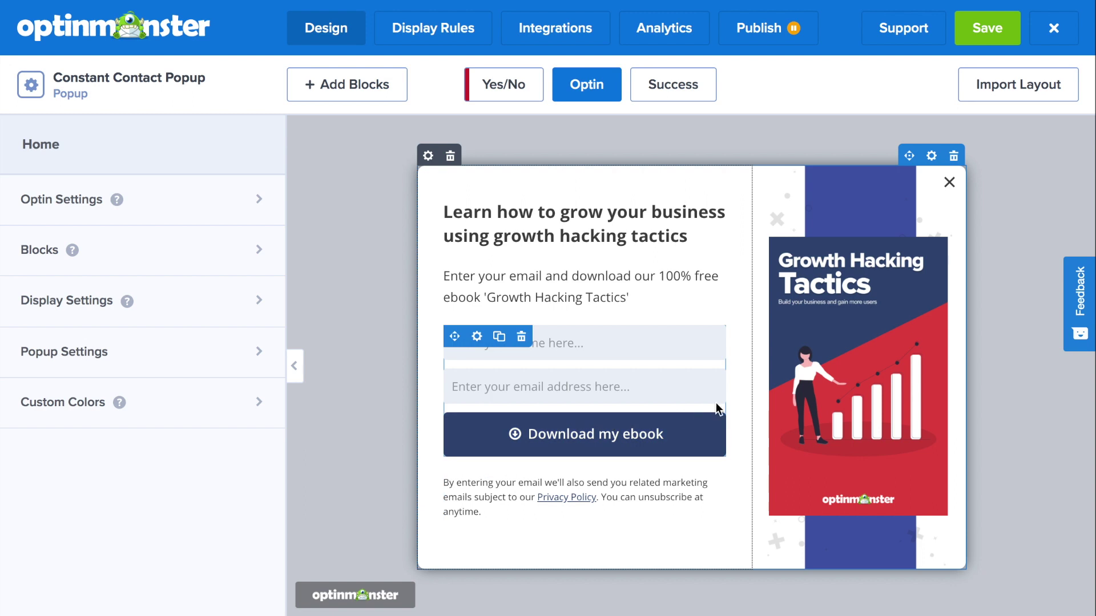
Swap the Growth Hacking Tactics ebook cover for the La Pâtisserie take-out menu image from the Image Library.
left_click(822, 348)
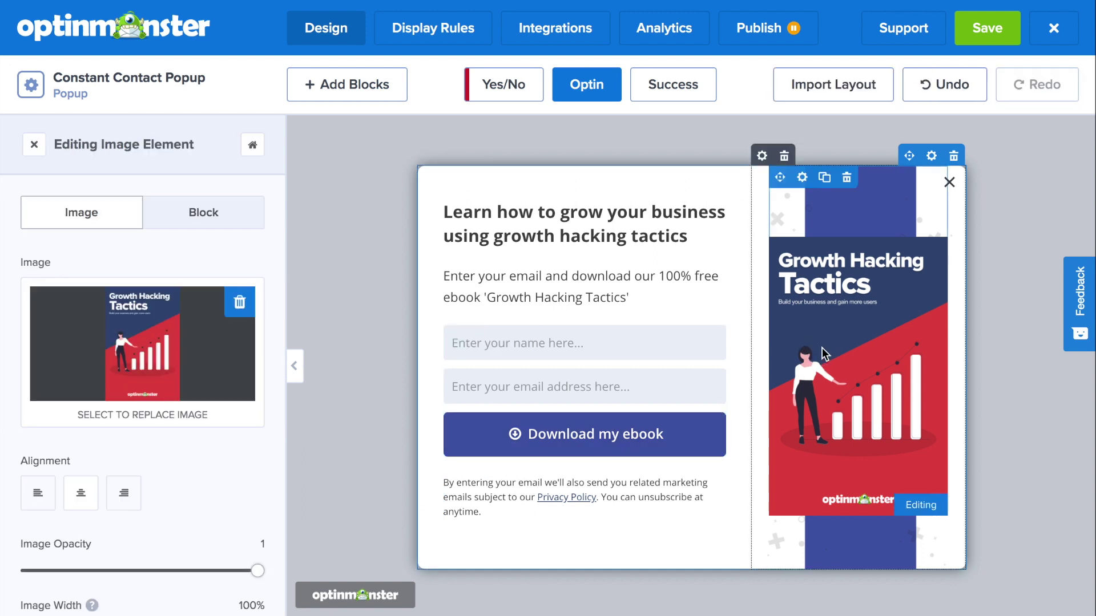
left_click(152, 364)
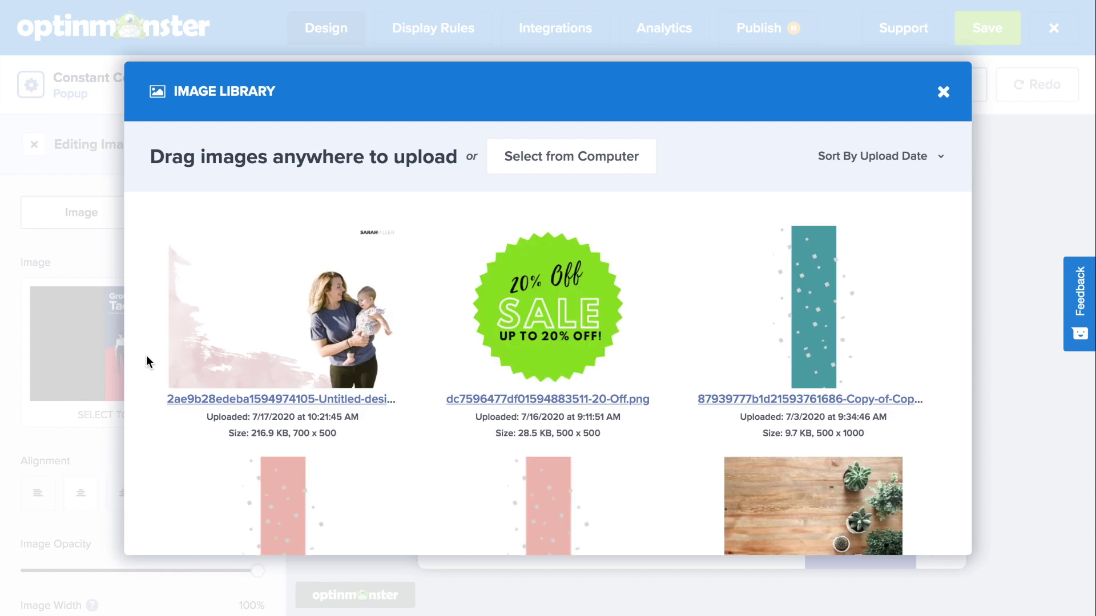
scroll(487, 409, "down", 6)
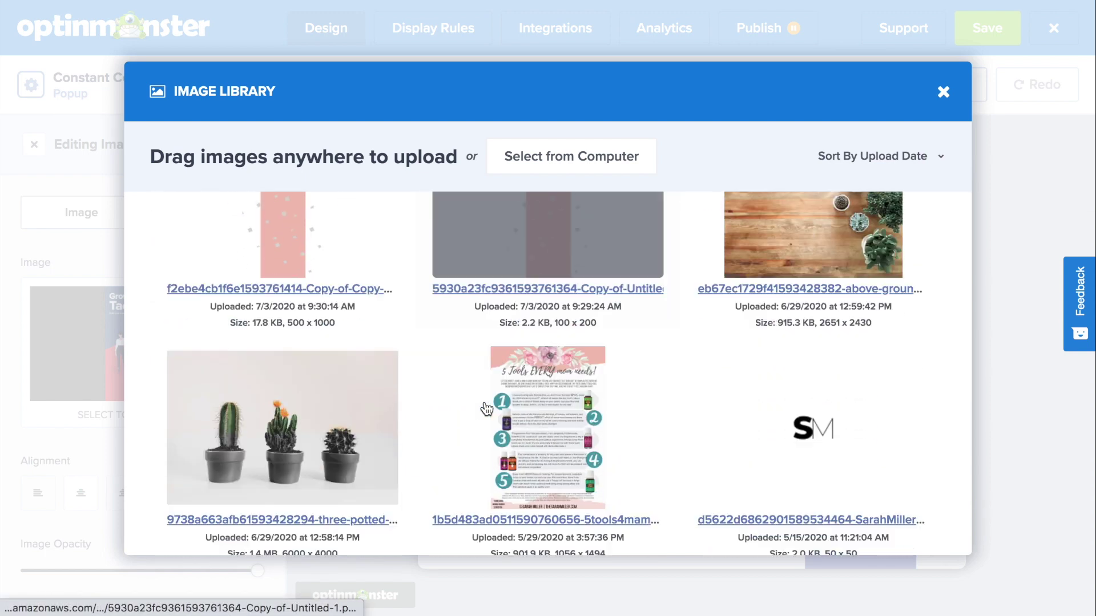
scroll(486, 409, "down", 3)
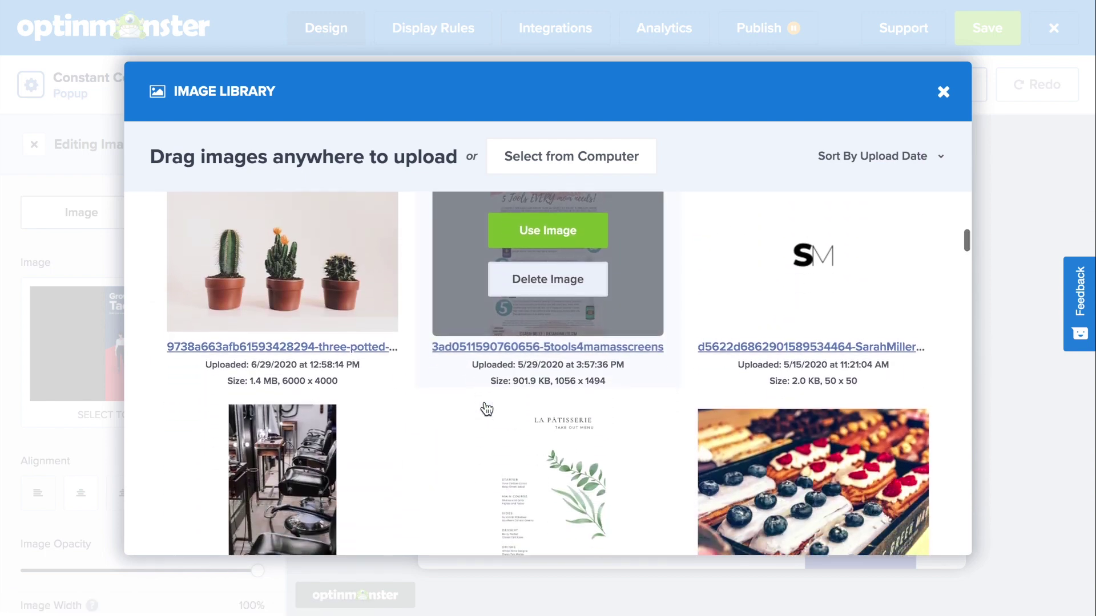
left_click(544, 394)
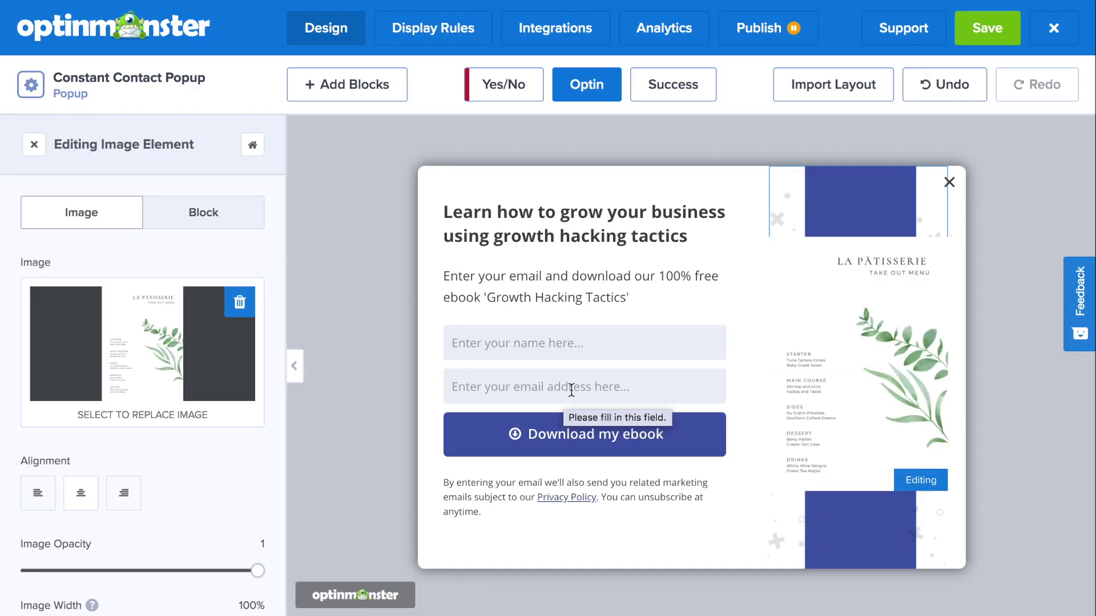
scroll(143, 400, "down", 5)
left_click(37, 278)
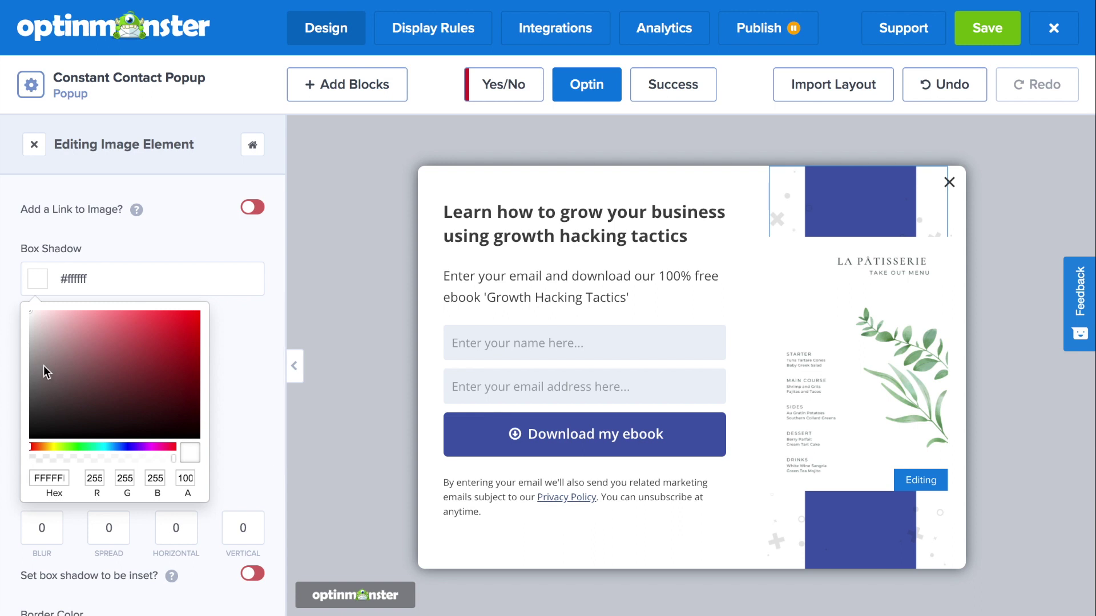
Set the menu image's box shadow to colour #cfc5c5, with Blur, Spread and Vertical each set to 5.
left_click(41, 343)
left_click(249, 428)
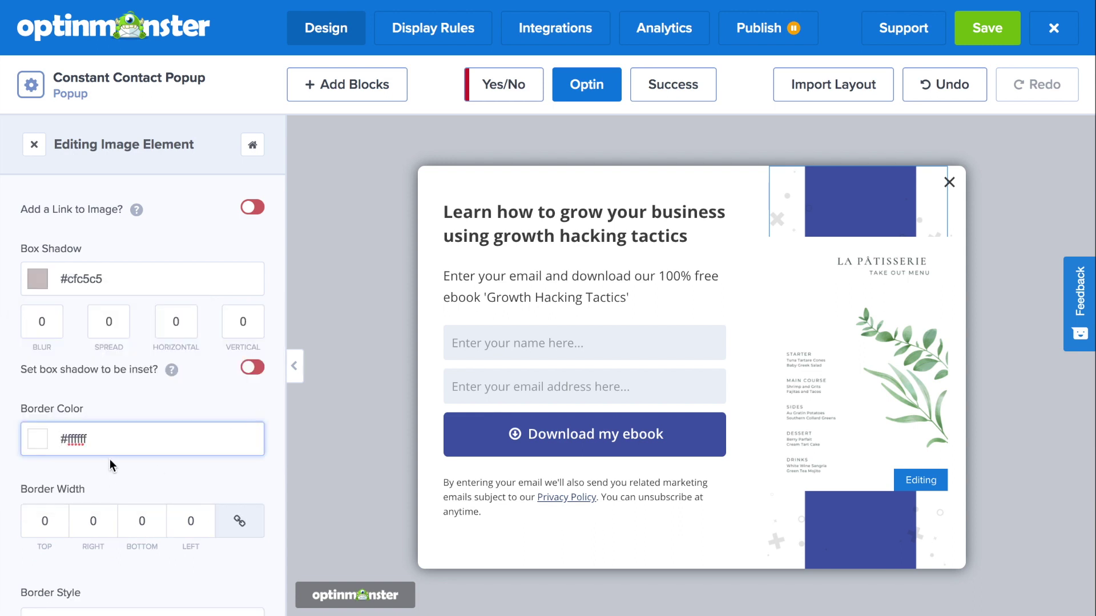
double_click(48, 323)
type("5")
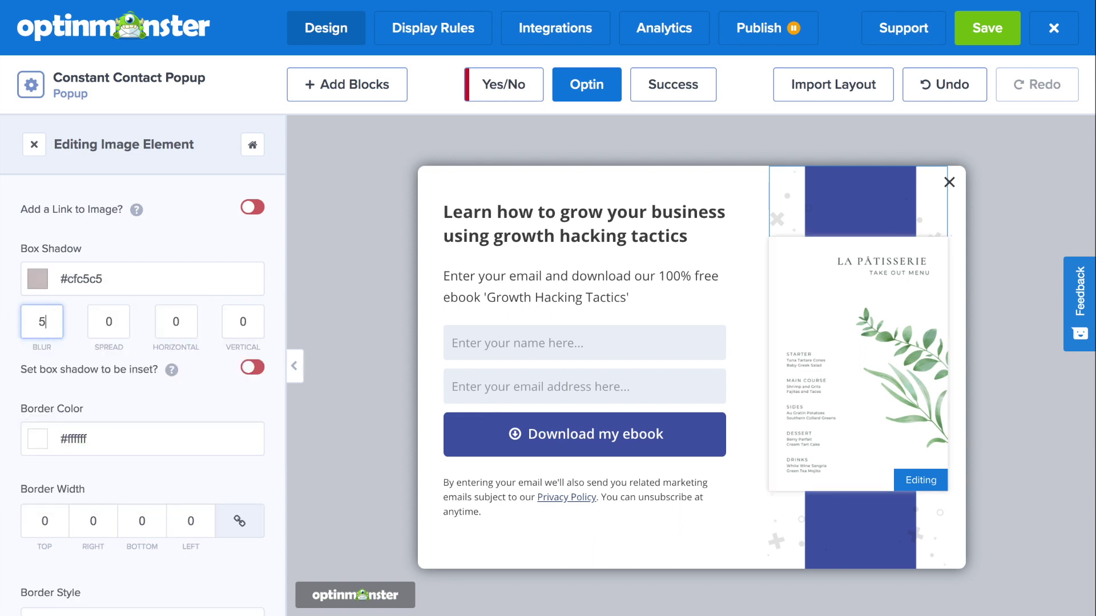
double_click(106, 321)
type("5")
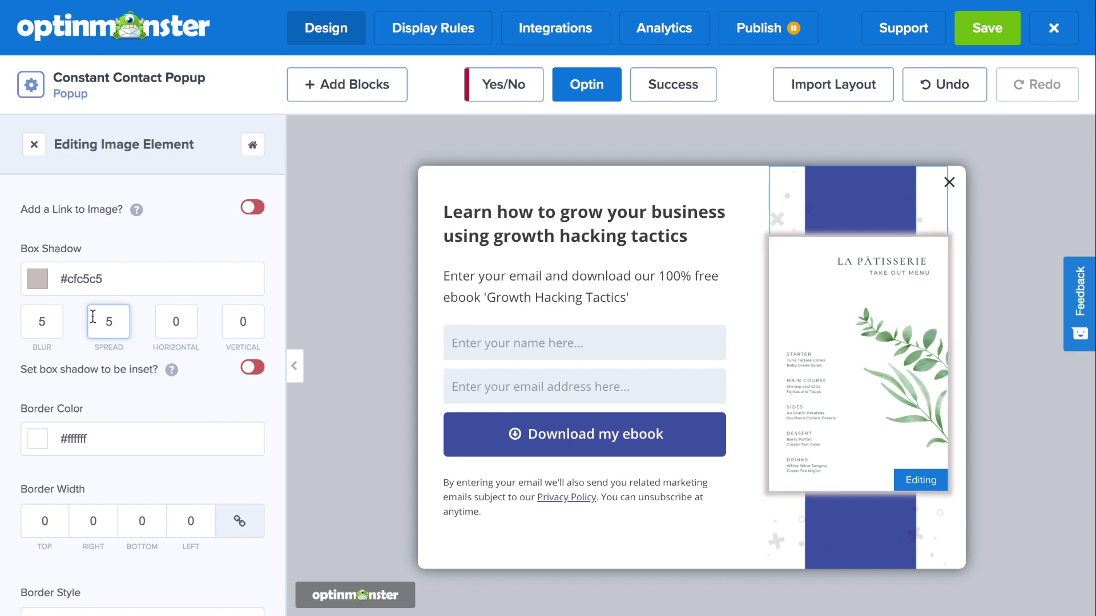
double_click(245, 323)
type("5")
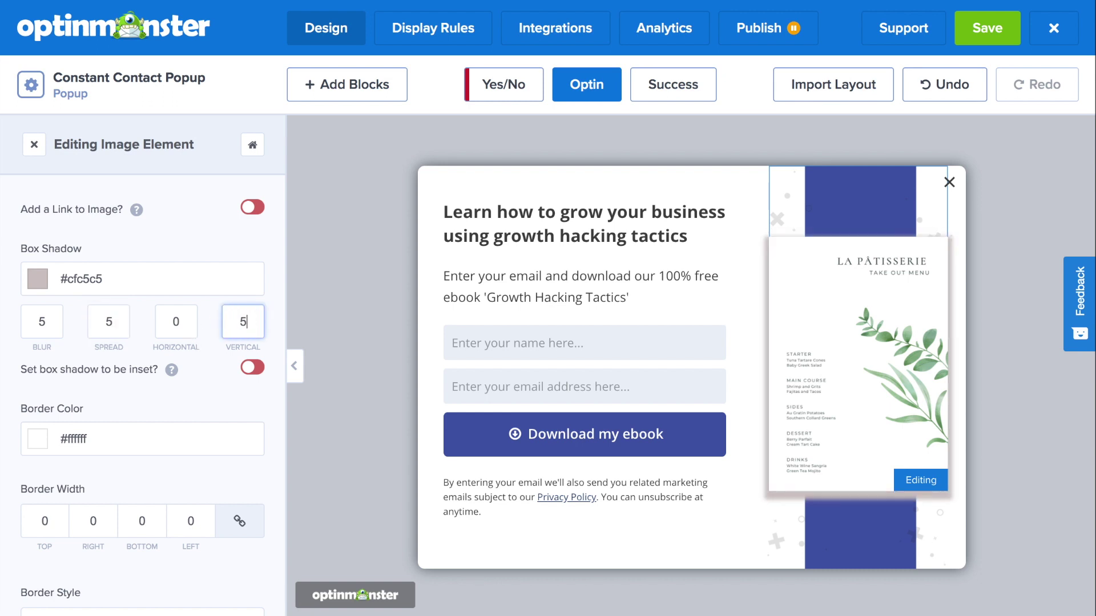
left_click(571, 225)
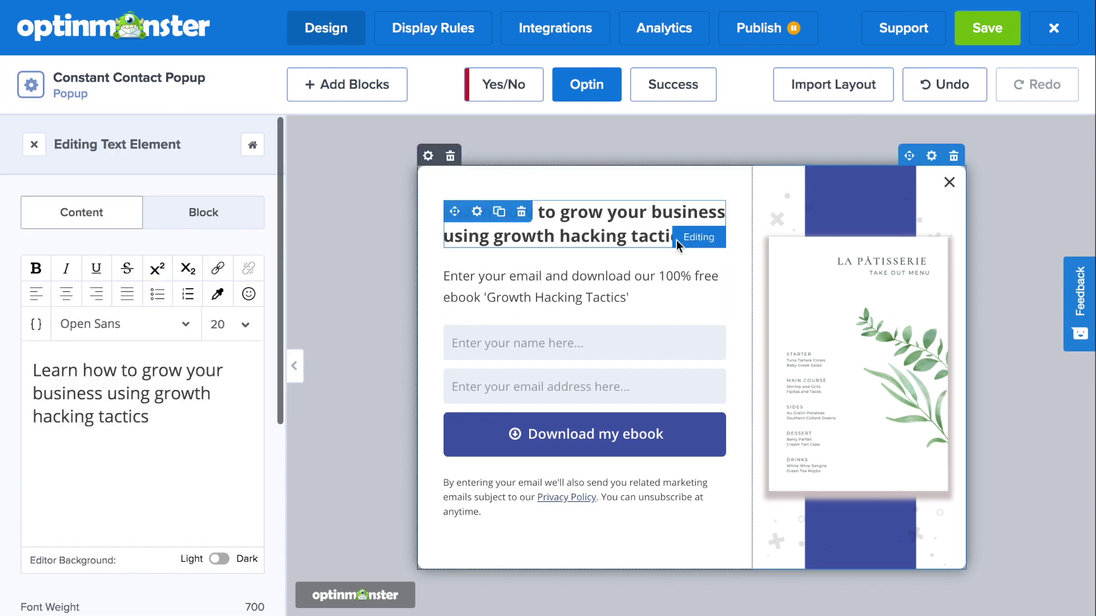
Change the popup heading to "This time, delivery's on us!".
left_click_drag(150, 417, 2, 399)
type("This time, D")
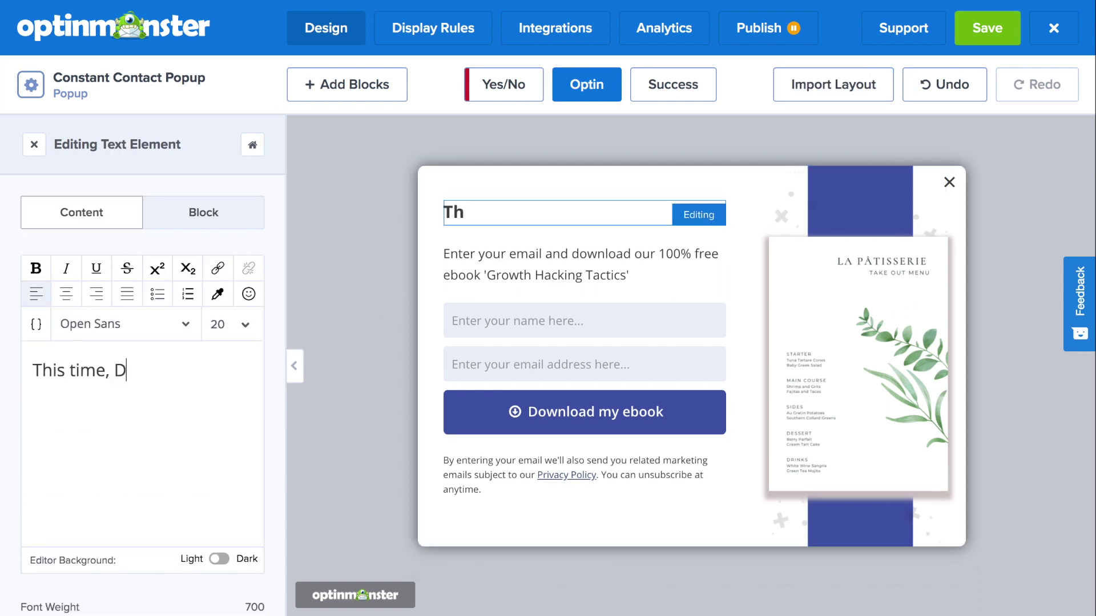
key("BackSpace")
type("delivery's on us!")
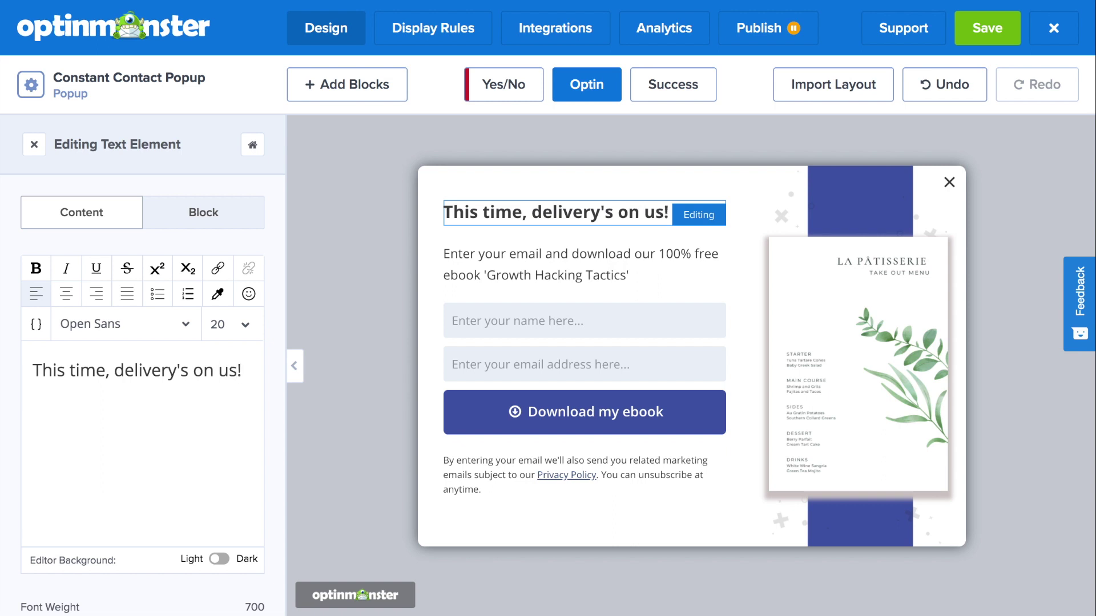
Style the heading in Abril Fatface at font size 25.
left_click_drag(173, 409, 9, 365)
left_click(223, 325)
scroll(233, 445, "down", 4)
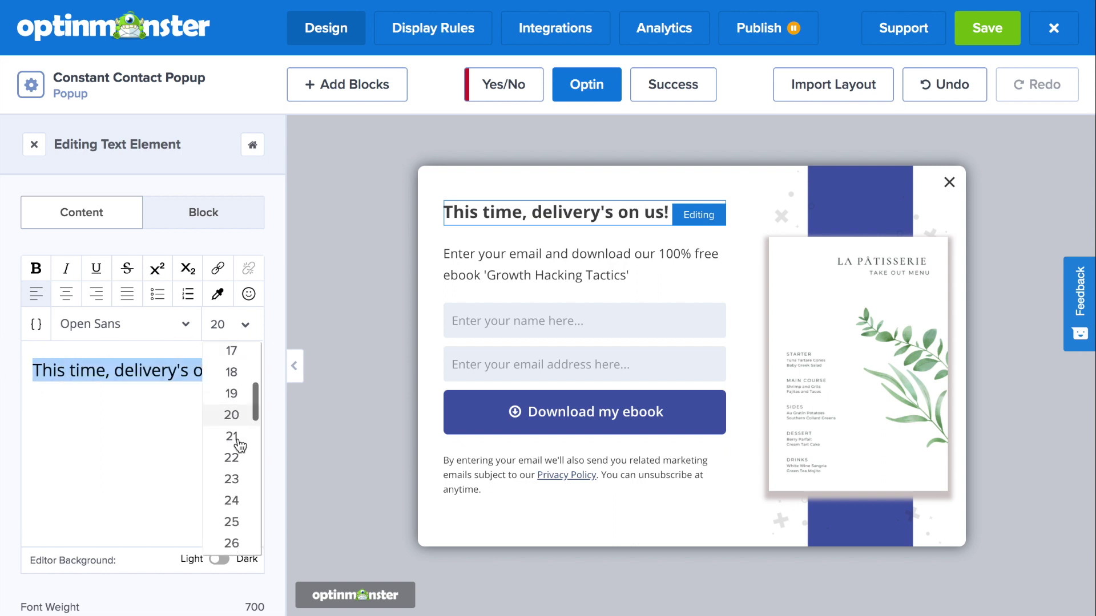
left_click(232, 531)
left_click(182, 324)
scroll(114, 514, "down", 1)
left_click(114, 540)
left_click(246, 326)
left_click(225, 477)
Rewrite the paragraph: 'We want to send you our most delicious lunch items for free! Just enter in your email…'.
left_click(571, 268)
left_click_drag(114, 408, 2, 375)
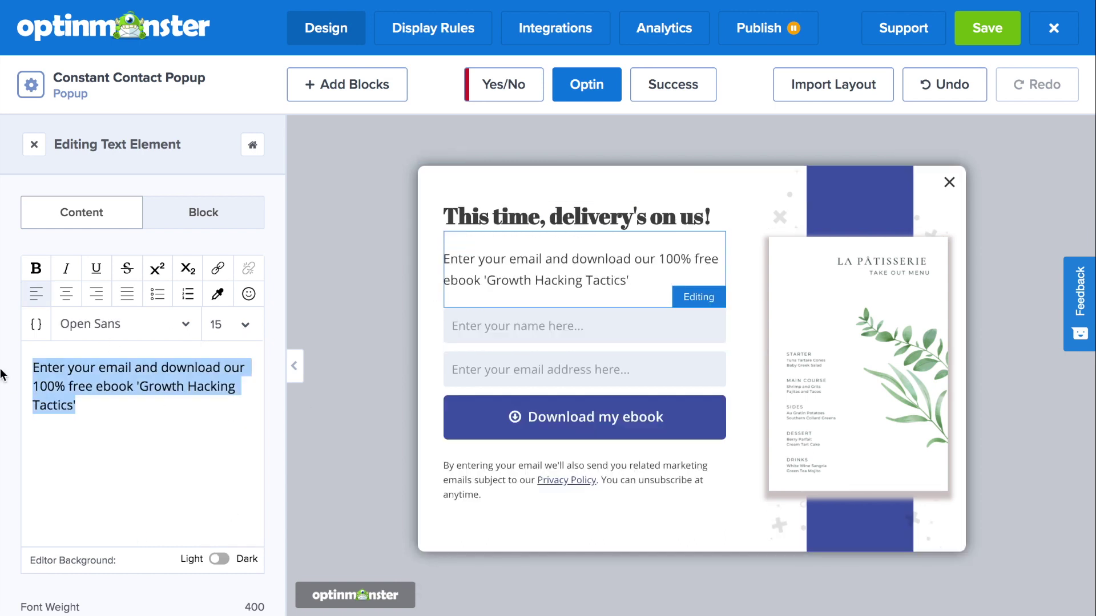
type("We want to send you our most delicious lunch items ")
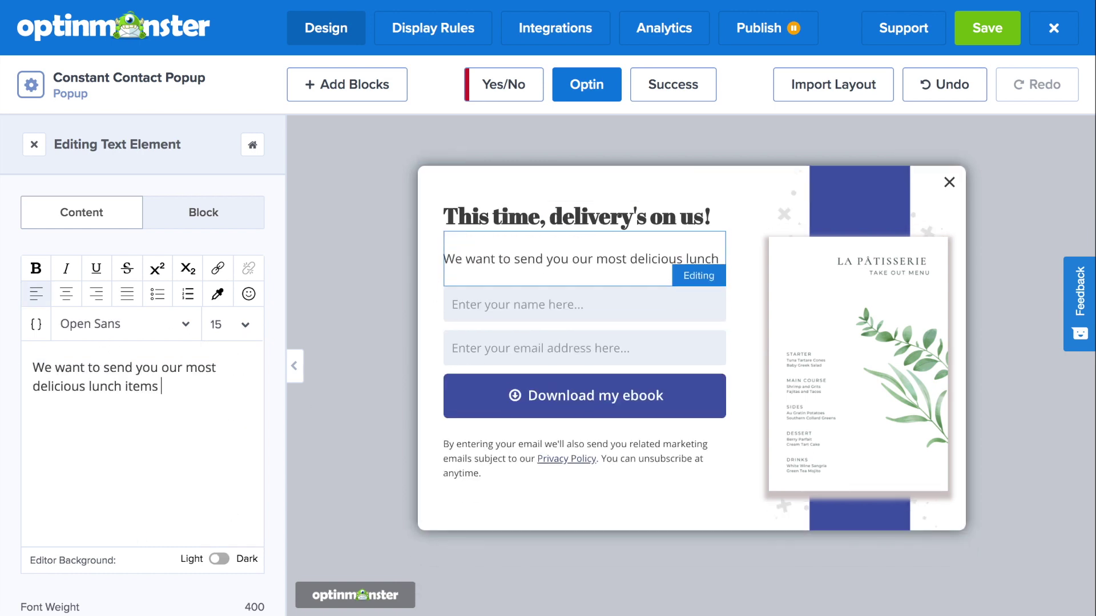
type("for free! Just enter in your email and we'll send you the FREE Delivery code!")
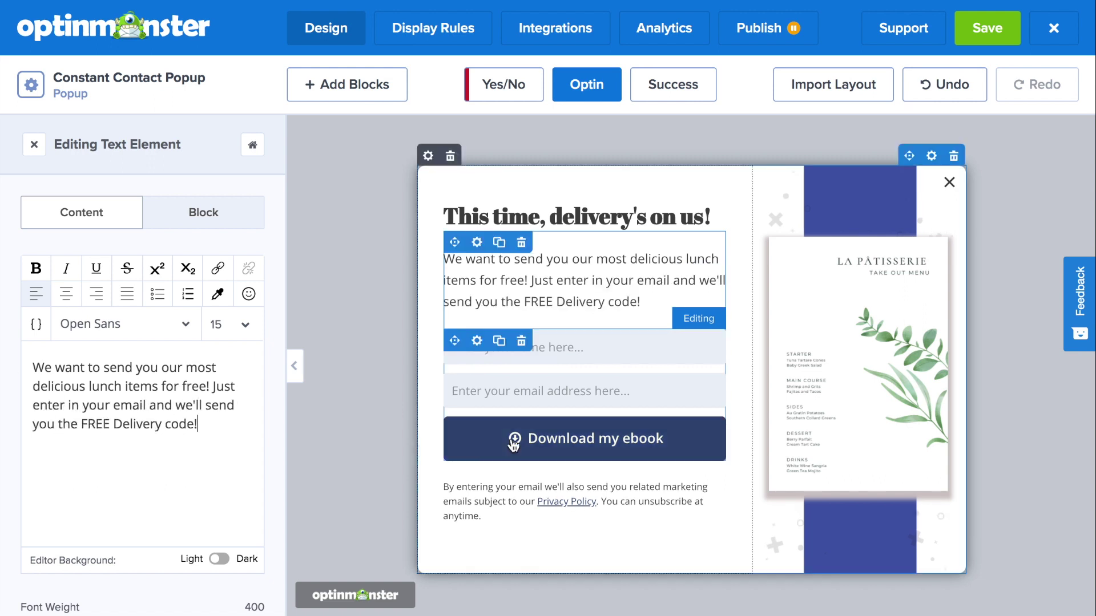
left_click(594, 443)
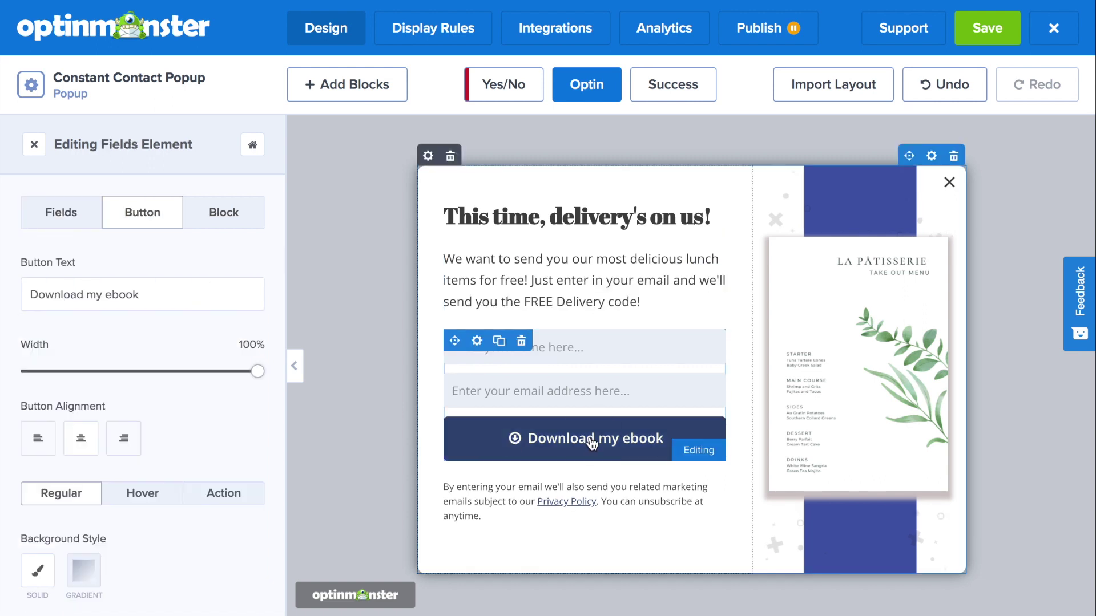
Relabel the button 'Get my Free Delivery Code!', send successful signups to the Success view, and display it.
left_click_drag(146, 294, 1, 294)
type("Get my Free Delivery Code!")
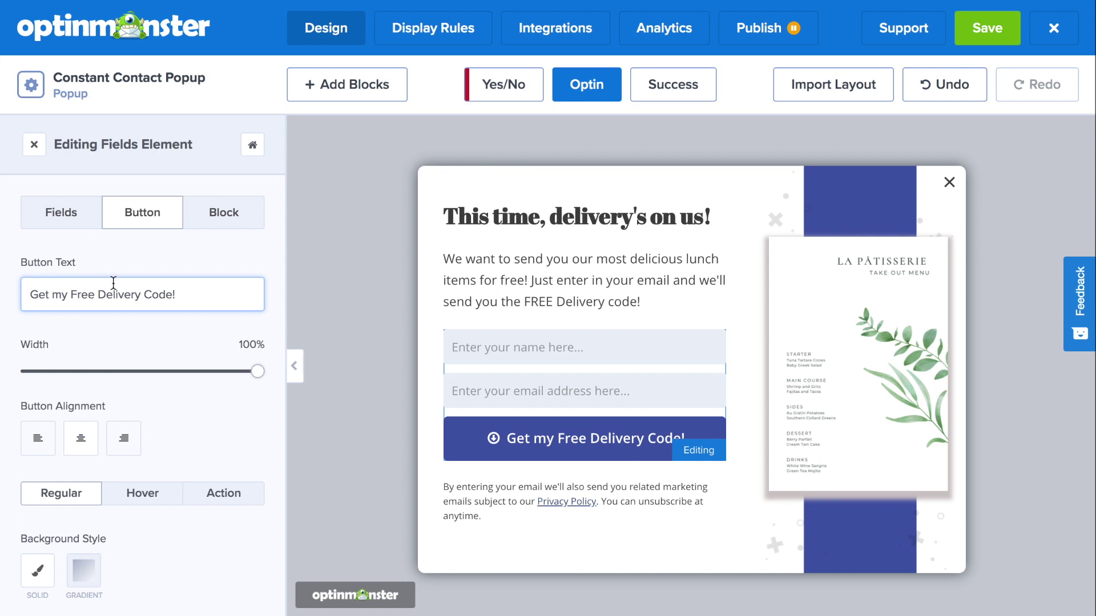
scroll(142, 337, "down", 1)
left_click(211, 454)
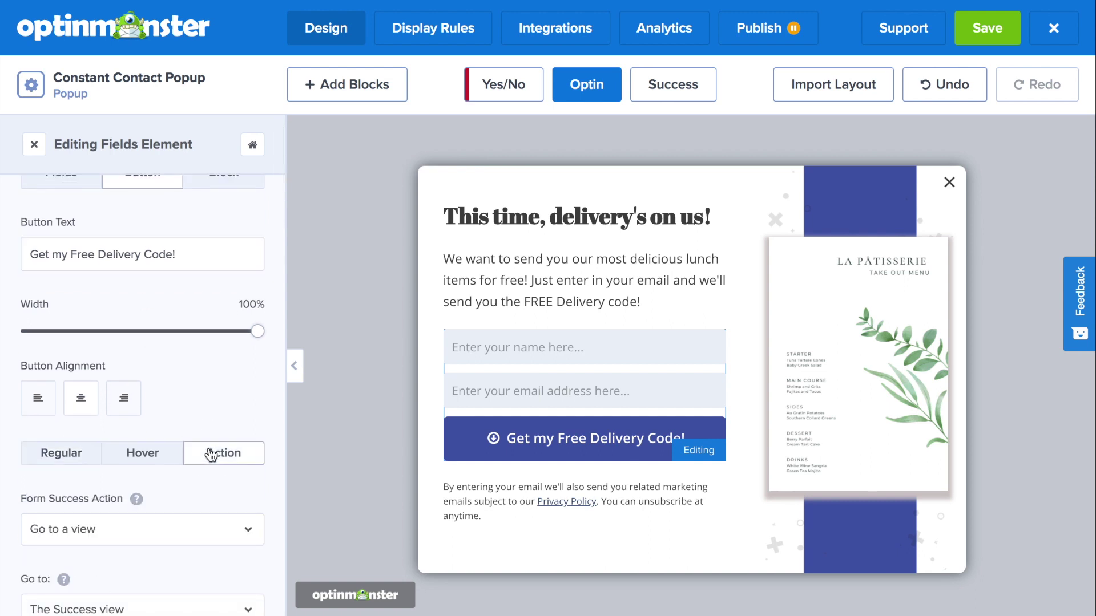
scroll(211, 454, "down", 3)
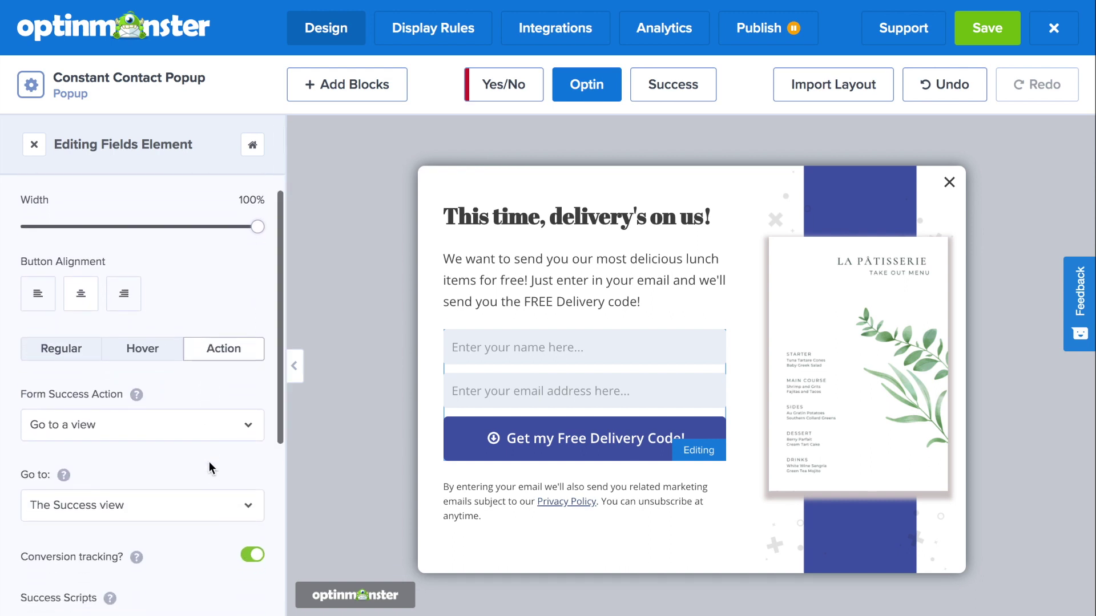
scroll(211, 468, "down", 1)
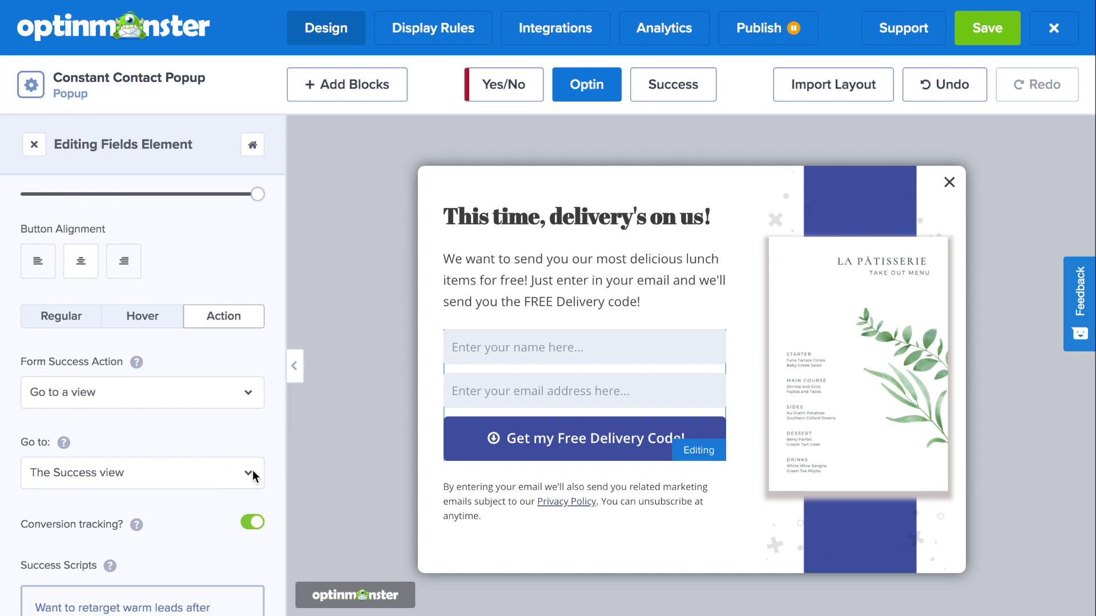
left_click(677, 95)
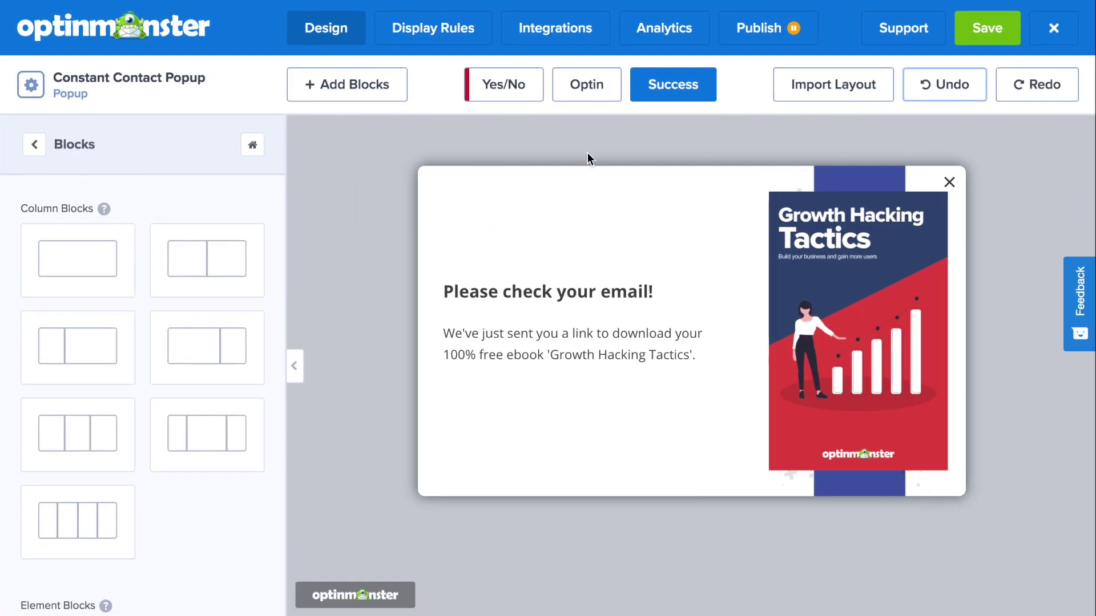
Replace the Success view's ebook picture with the bakery menu image.
left_click(824, 276)
left_click(171, 342)
left_click(315, 282)
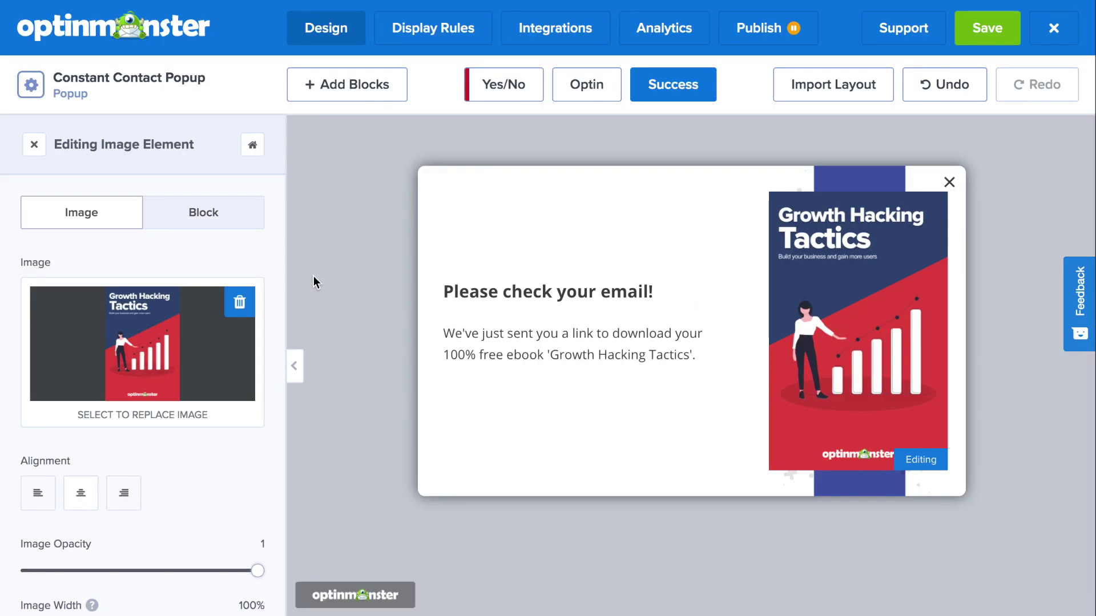
scroll(245, 445, "down", 10)
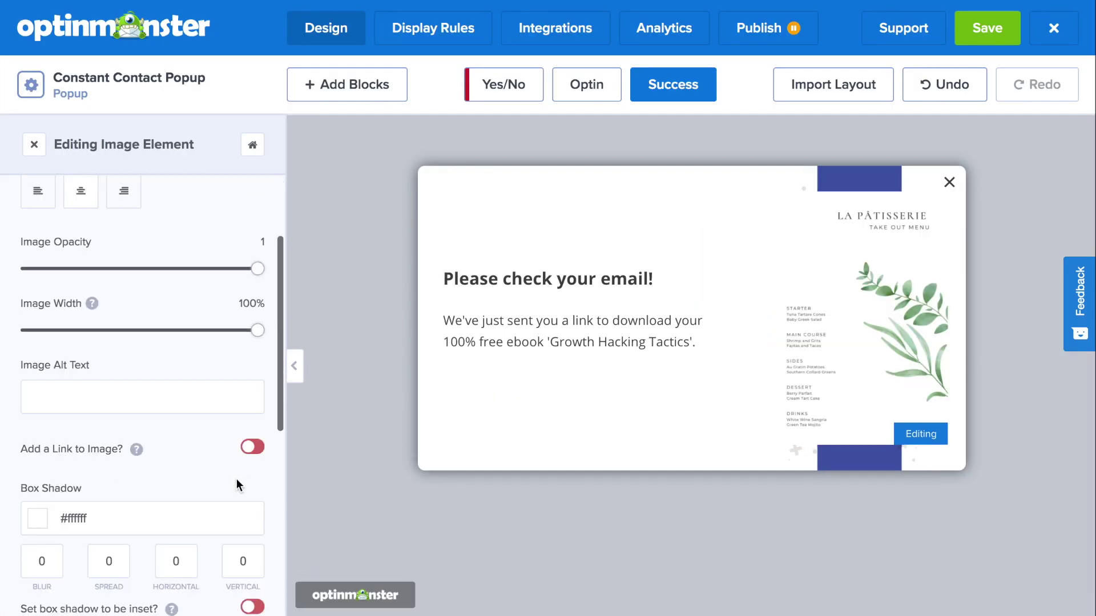
Give the image a #ddd7d7 box shadow with blur, spread and vertical offset of 5.
left_click(52, 373)
left_click(35, 328)
double_click(41, 322)
type("5")
double_click(91, 322)
type("5")
double_click(244, 321)
type("5")
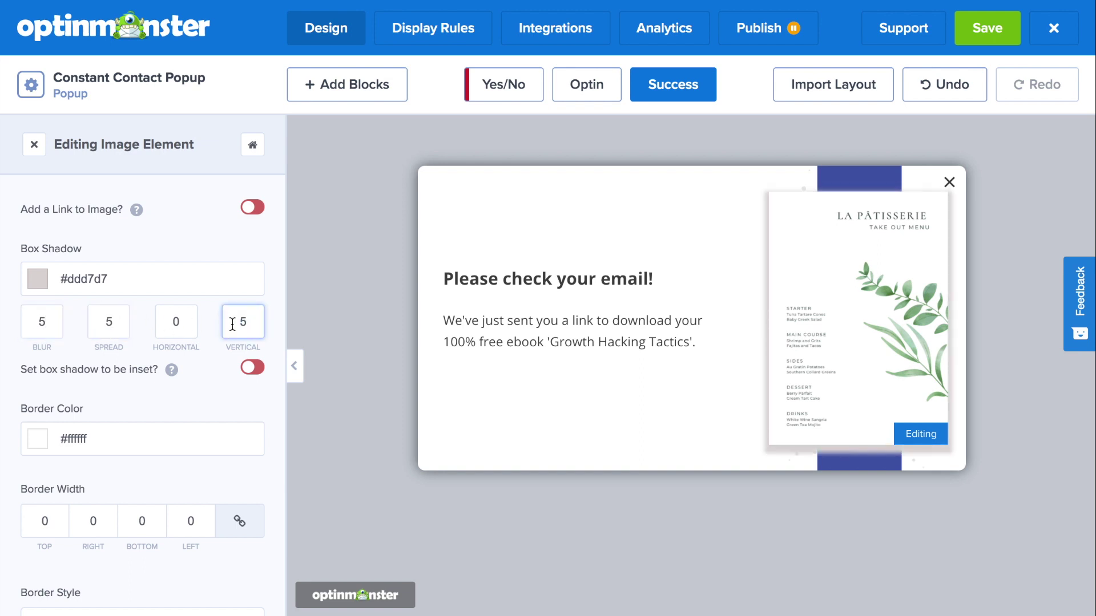
Set the Success view heading to 'Here's your FREE Delivery Code!'.
left_click(634, 279)
type("Here's your FREE Delivery Code!")
left_click(526, 346)
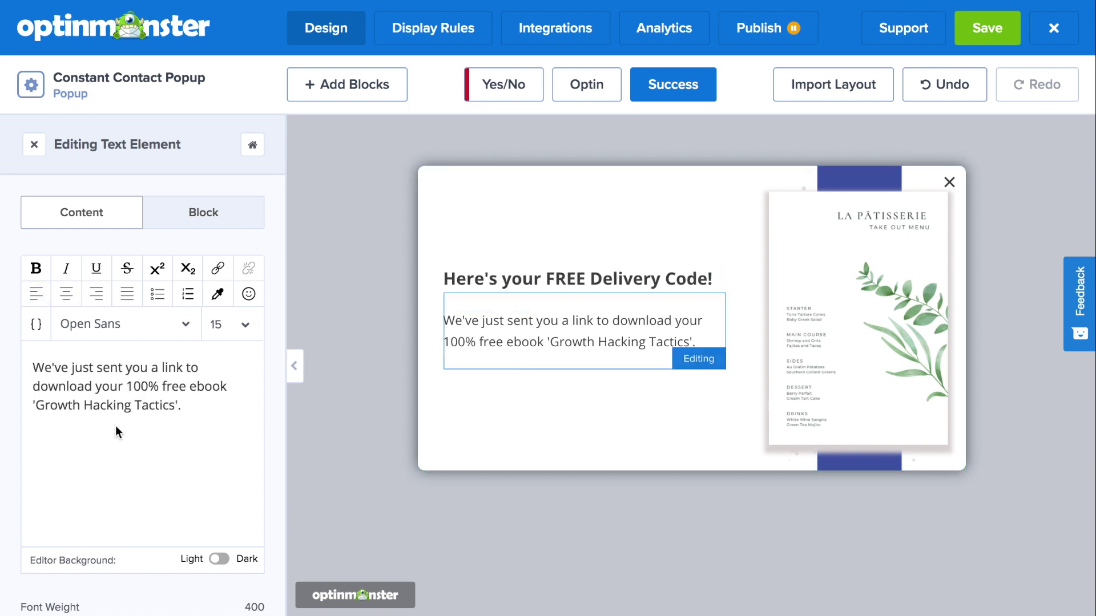
Change the text to 'Type in: FREEFOOD4U at checkout!', make FREEFOOD4U bold at size 20, and save.
triple_click(37, 367)
type("Type in: FREEFOOD4U at checkout!")
left_click_drag(164, 367, 86, 367)
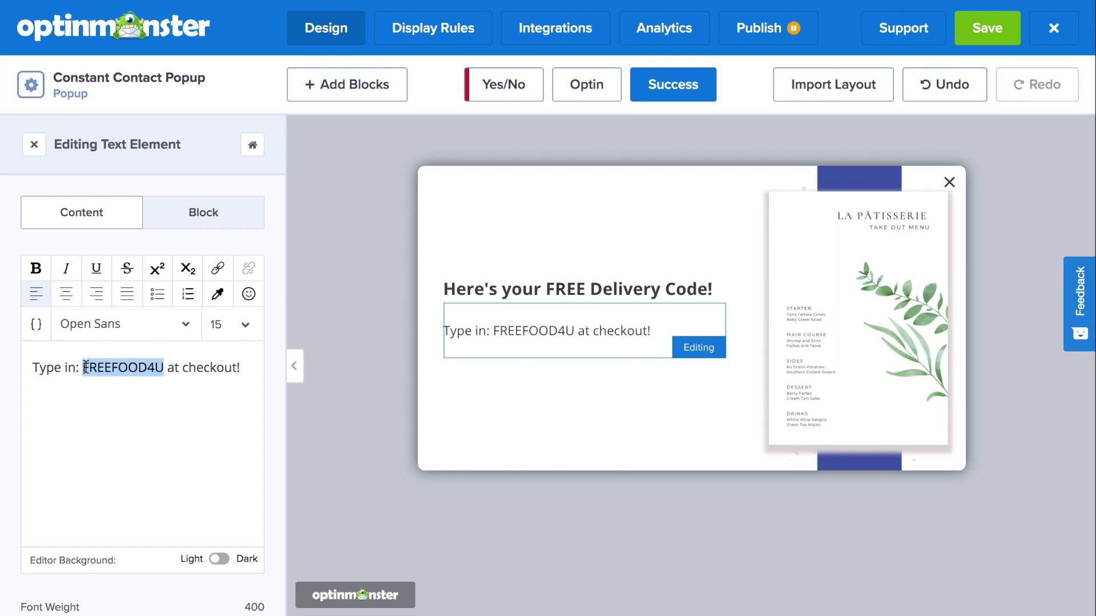
key("ctrl+b")
left_click(225, 331)
scroll(237, 445, "down", 2)
left_click(237, 468)
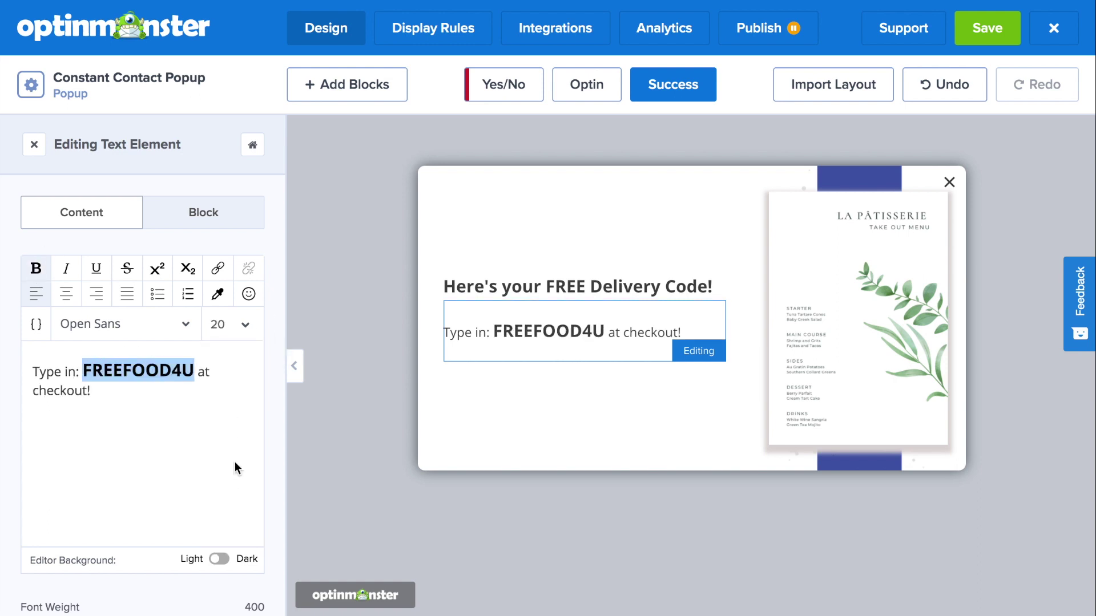
key("ctrl+s")
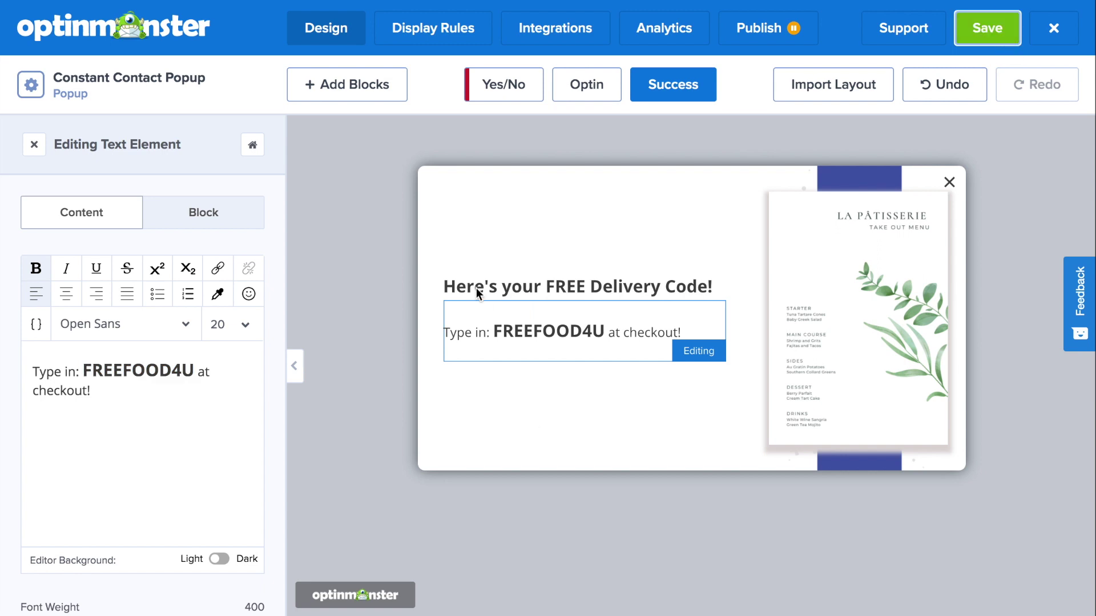
left_click(438, 25)
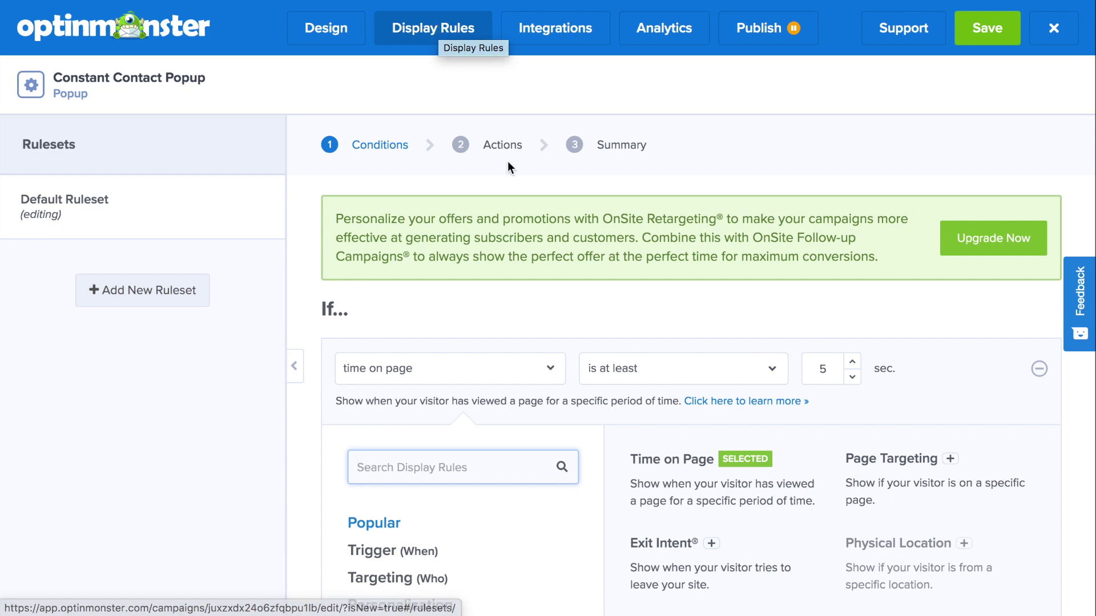
Add display rules: time on site at least 30 seconds AND current URL path contains 'menu'.
scroll(567, 283, "down", 2)
scroll(567, 283, "down", 3)
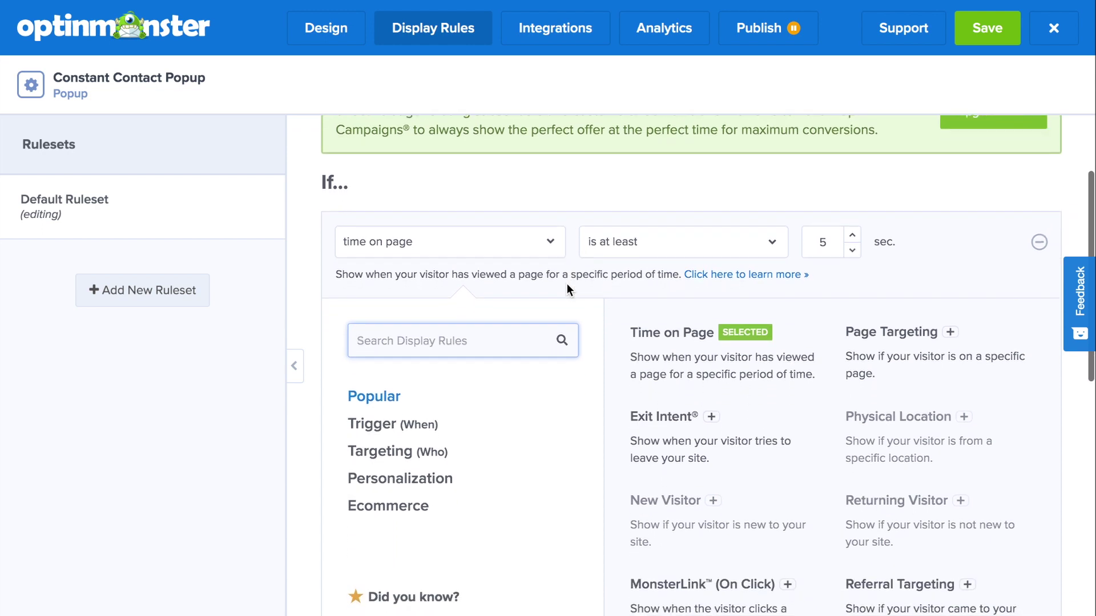
scroll(567, 283, "down", 1)
scroll(567, 283, "down", 1)
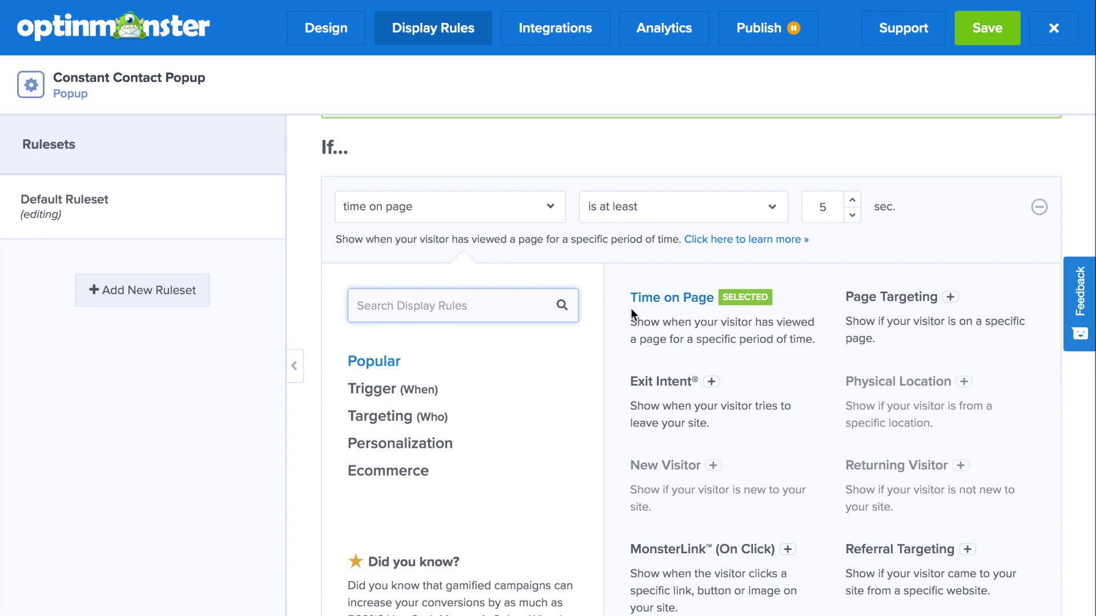
scroll(631, 308, "down", 2)
scroll(632, 308, "down", 1)
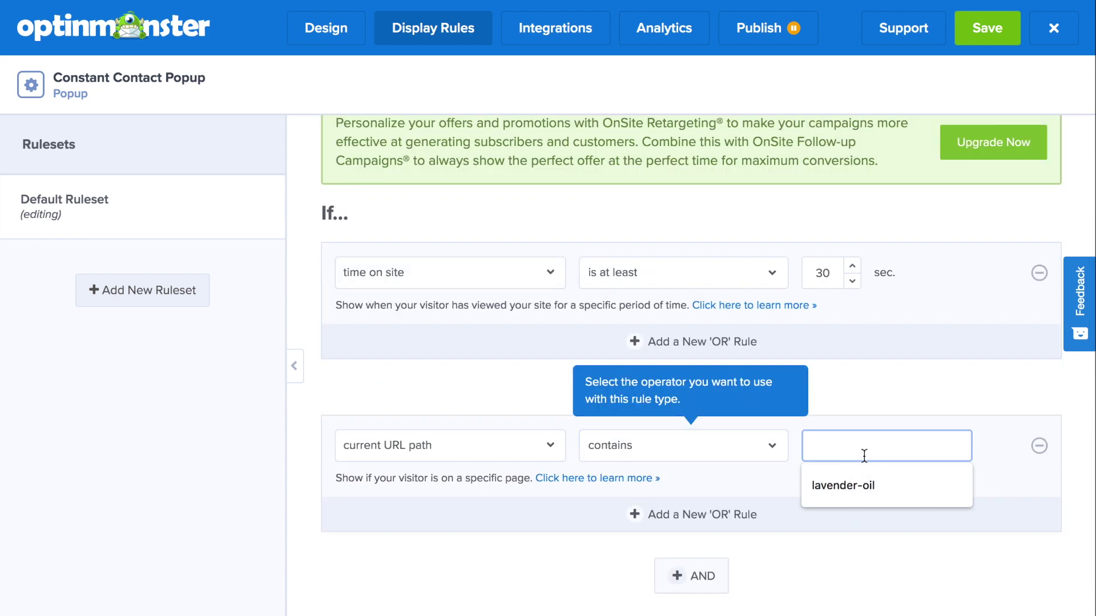
type("menu")
left_click(876, 532)
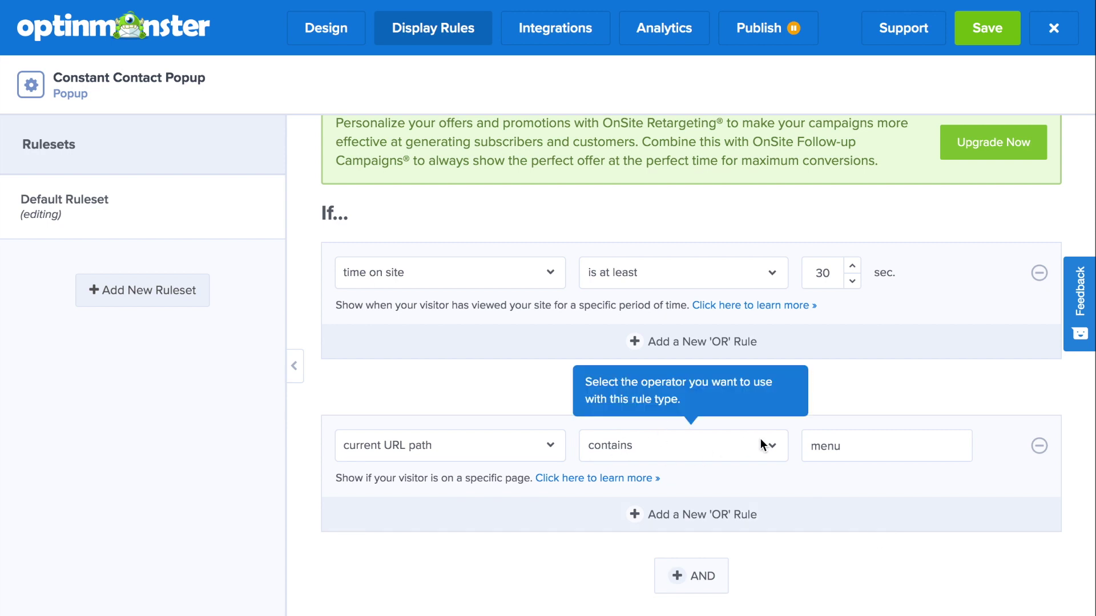
Step through the rule actions and summary to finish the display rules.
scroll(741, 459, "down", 3)
left_click(678, 558)
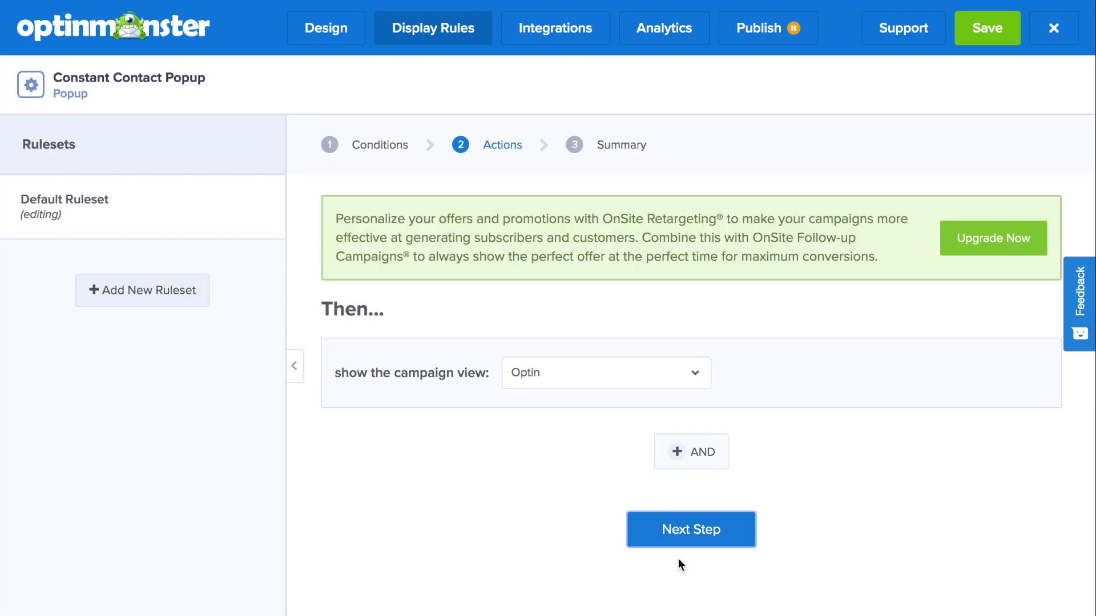
left_click(691, 529)
scroll(697, 516, "down", 2)
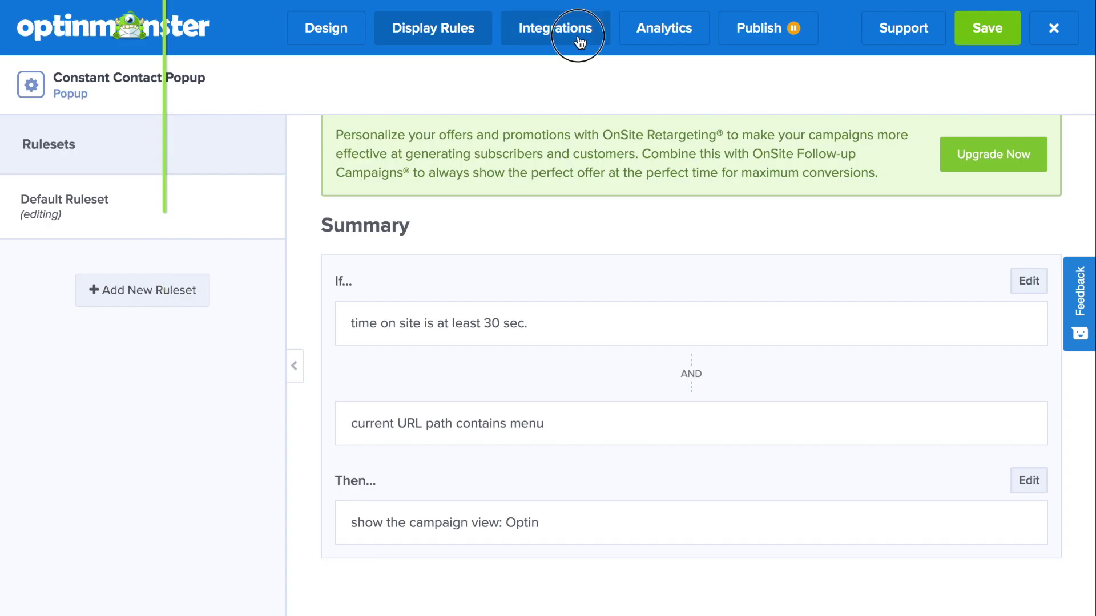
left_click(578, 41)
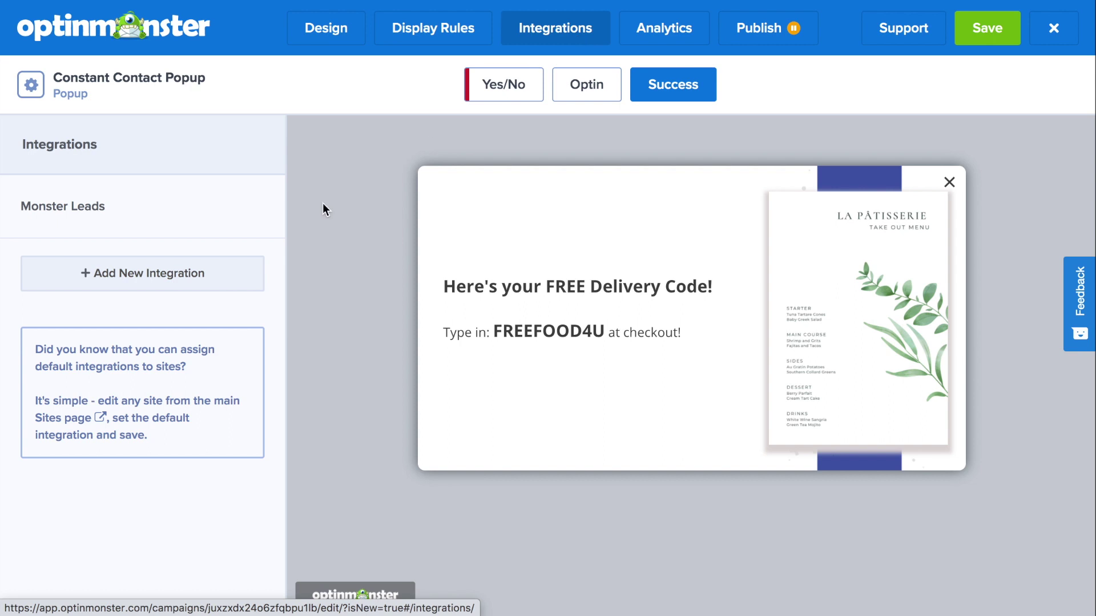
Add a new integration with Constant Contact as the email provider and start its registration.
left_click(231, 262)
left_click(204, 243)
type("Const")
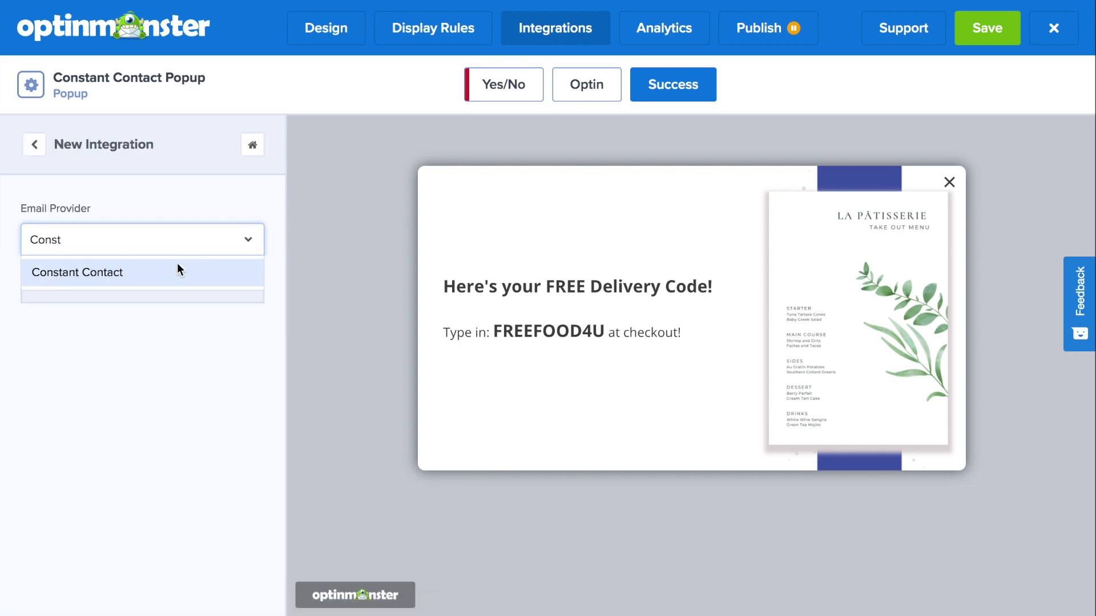
left_click(178, 271)
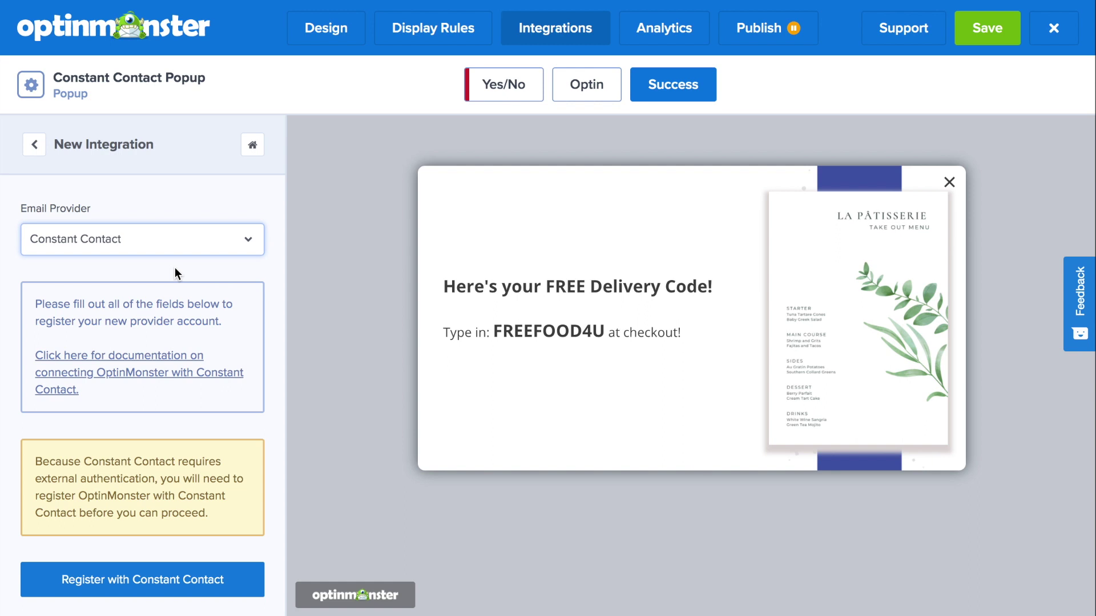
scroll(174, 297, "down", 1)
left_click(162, 516)
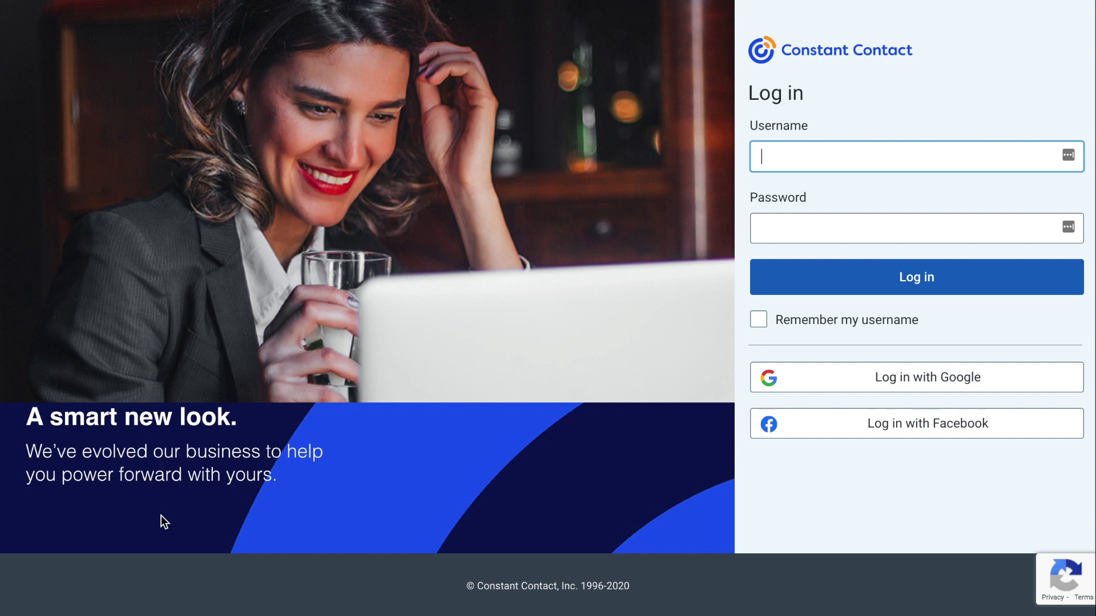
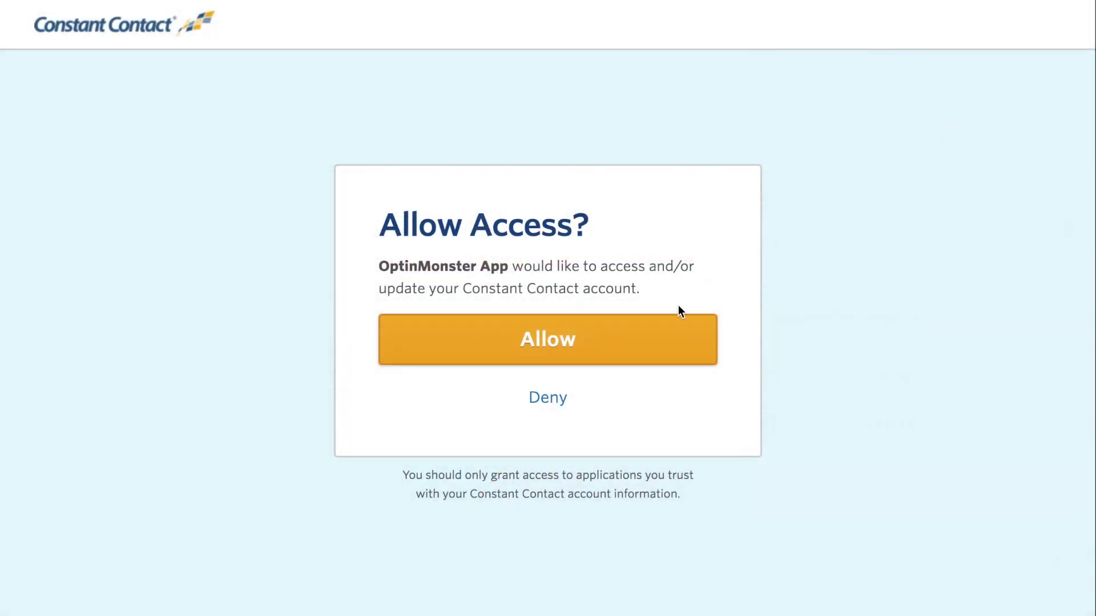
Log in to Constant Contact with the account credentials and allow OptinMonster access.
left_click(646, 336)
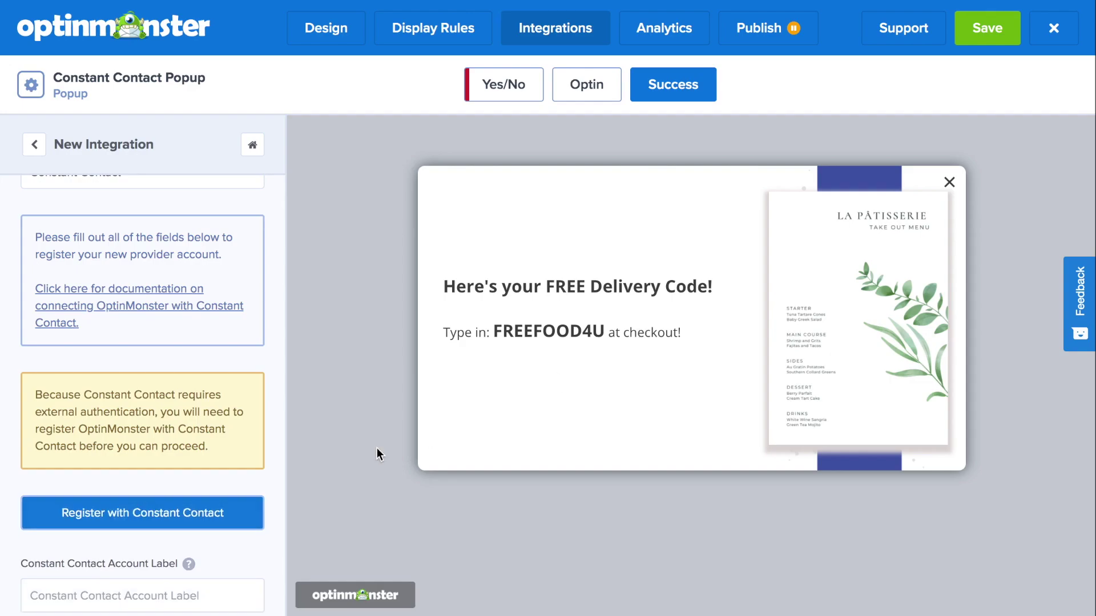
Connect the Constant Contact account under the account label 'OptinMonster'.
scroll(254, 455, "down", 3)
left_click(217, 456)
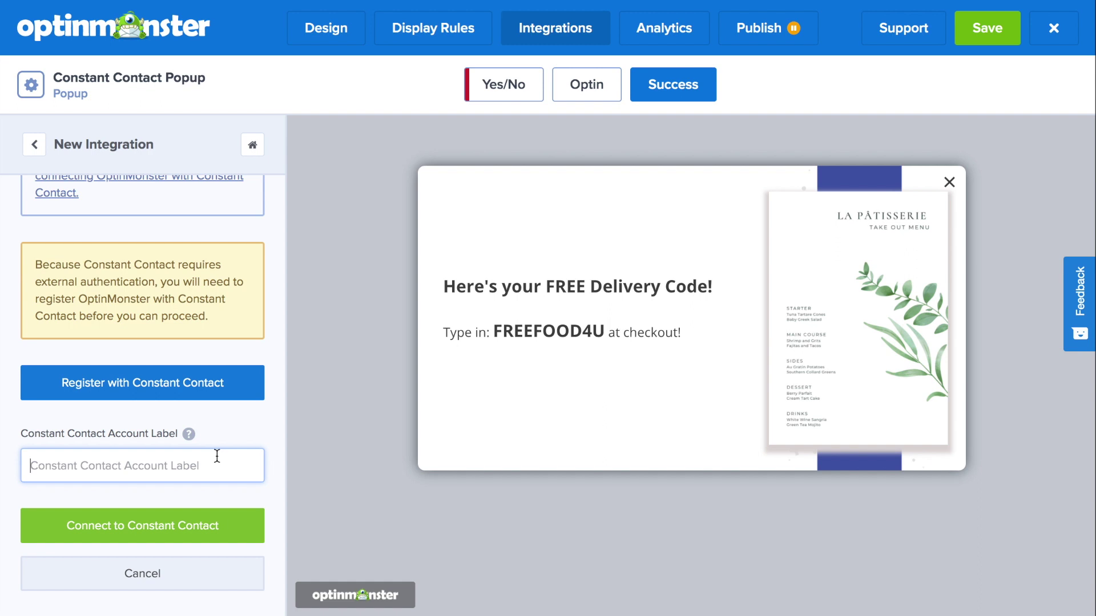
type("OptinMonster")
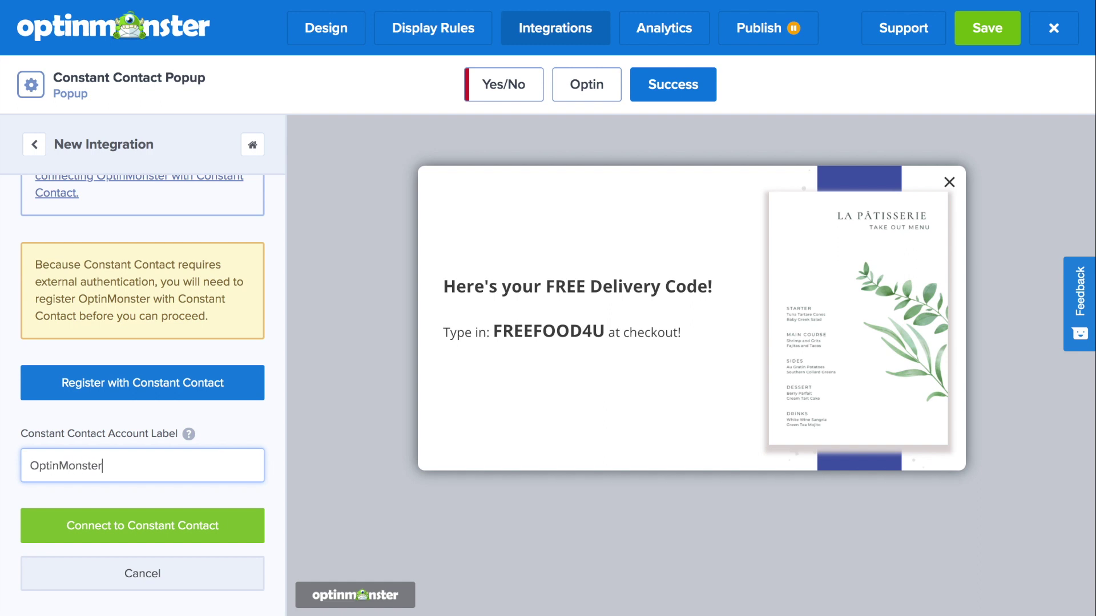
left_click(178, 528)
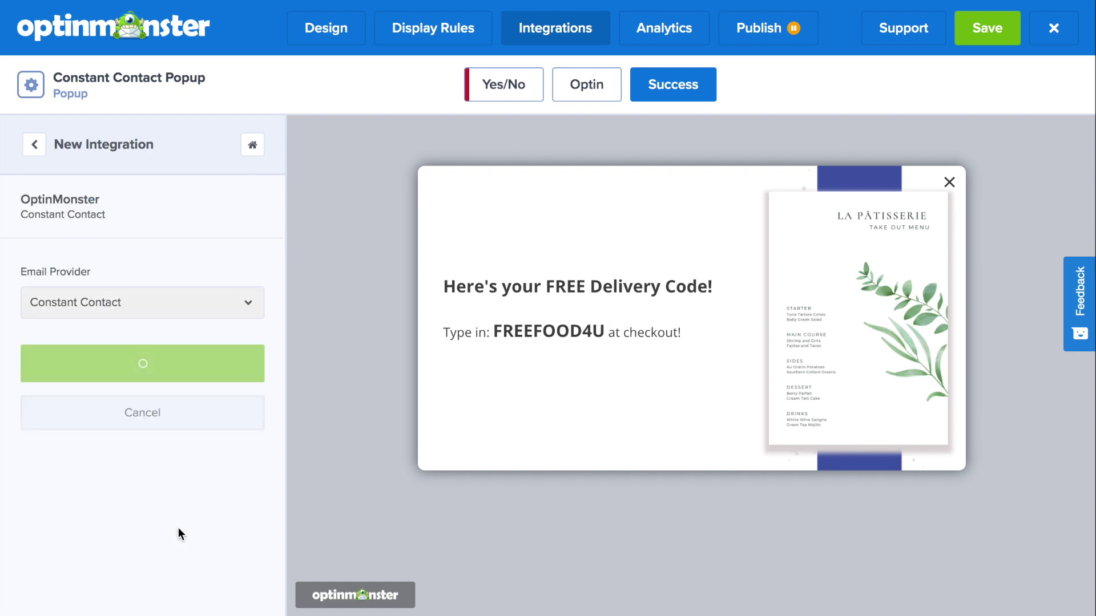
Send subscribers to the General Interest list and go to the campaign's Analytics view.
left_click(179, 474)
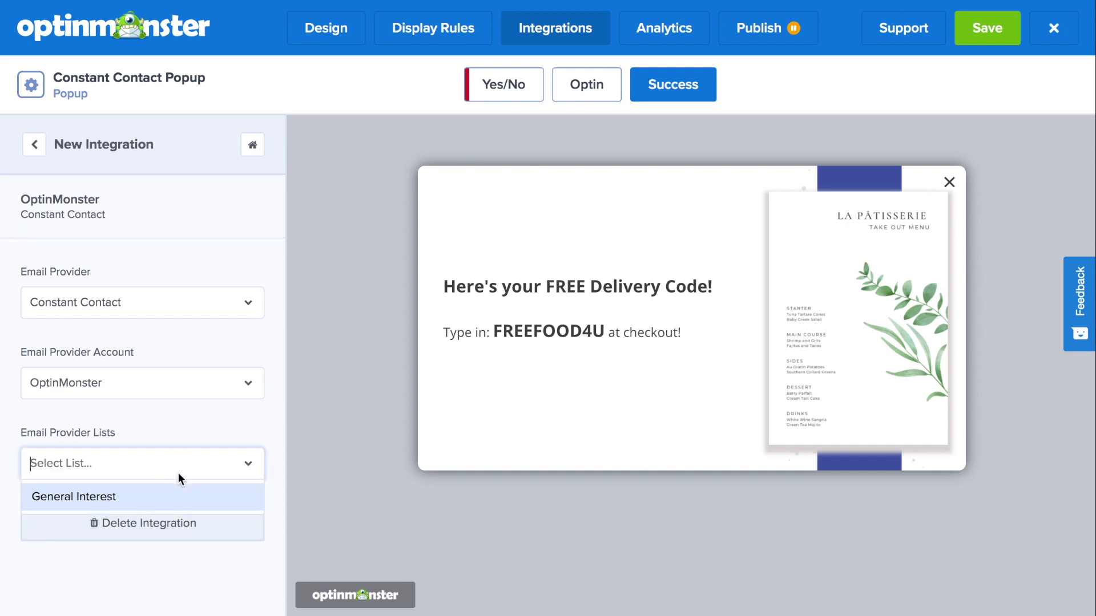
left_click(162, 500)
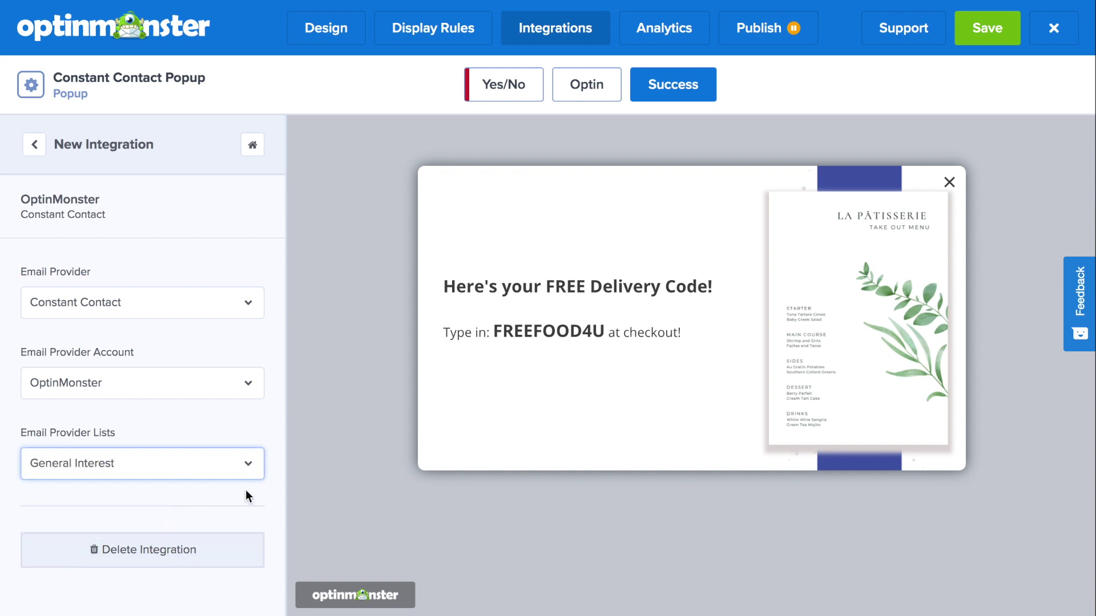
left_click(679, 29)
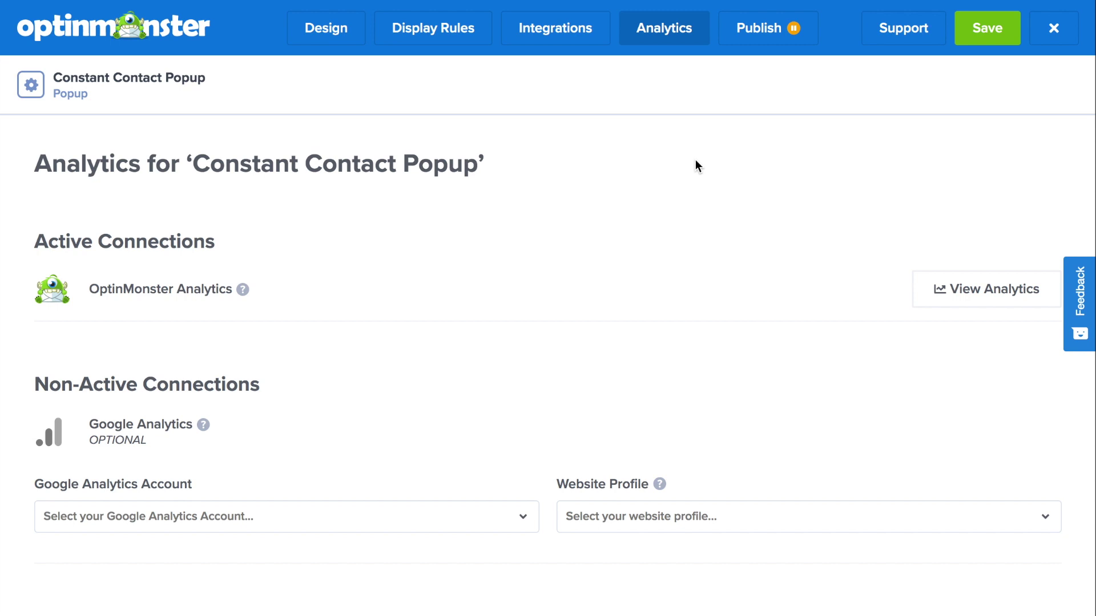
Switch the campaign status from Paused to Live, save it, and preview it on the storefront.
left_click(756, 30)
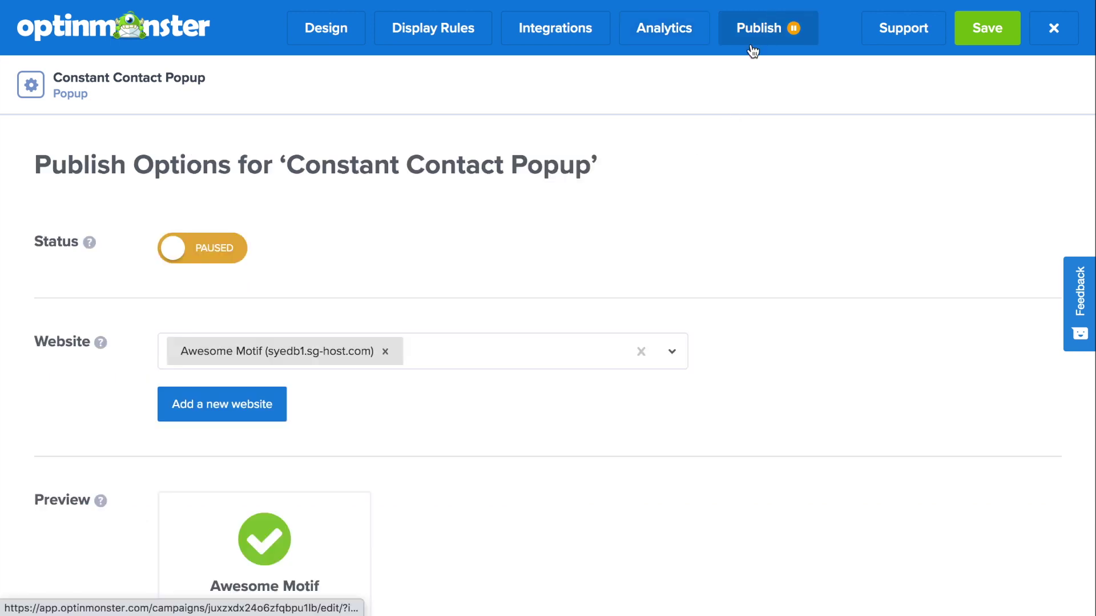
left_click(235, 257)
left_click(993, 35)
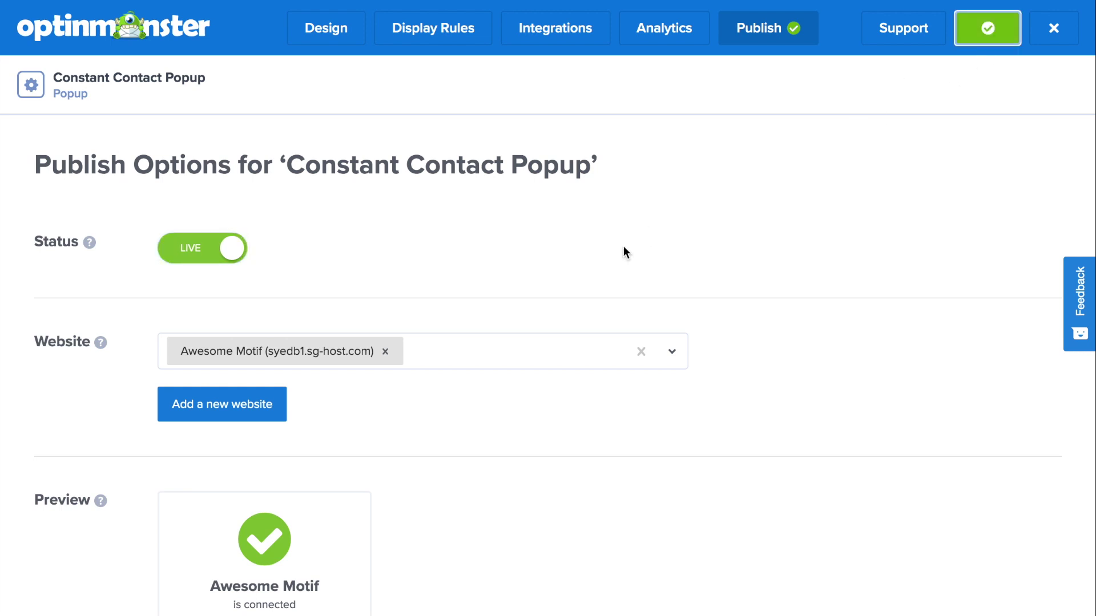
scroll(623, 250, "down", 4)
left_click(296, 405)
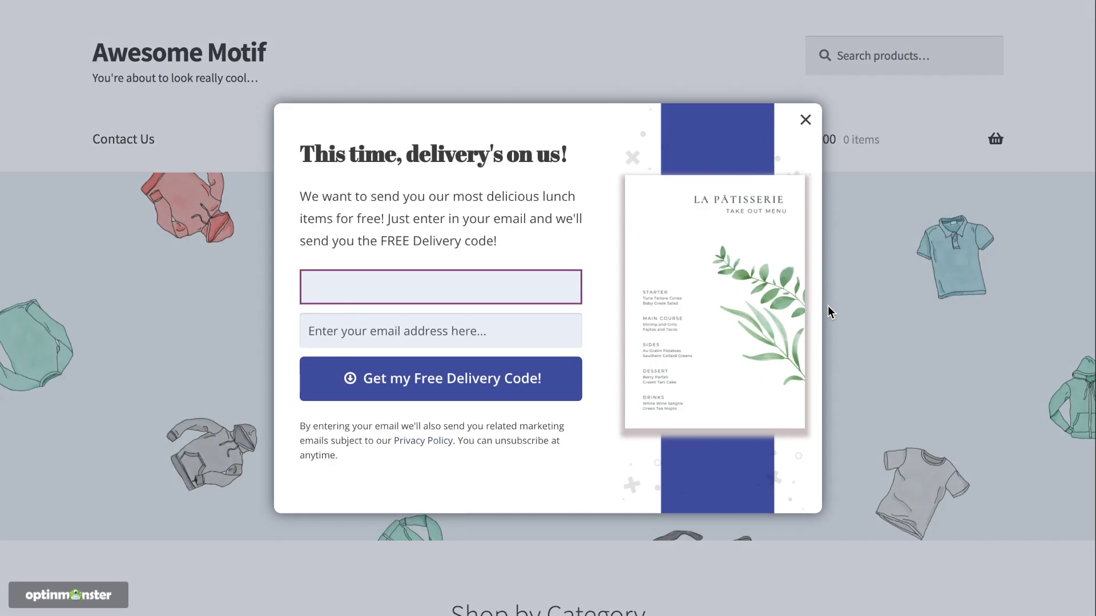
Enter a test subscriber's first name and email address in the delivery popup form.
type("Sarah")
key("Tab")
type("sarah@example.com")
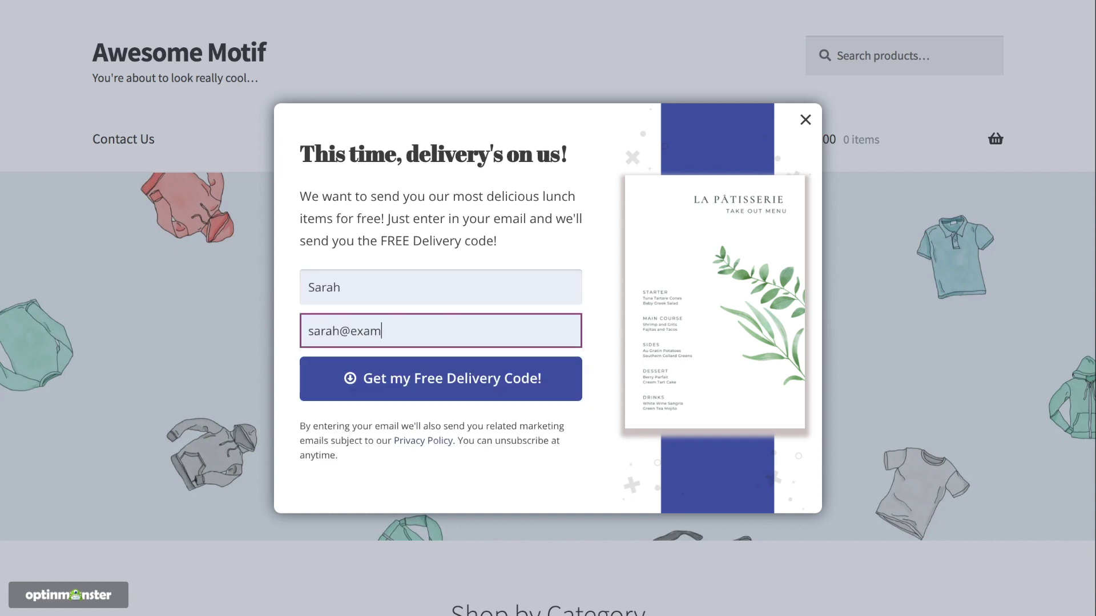